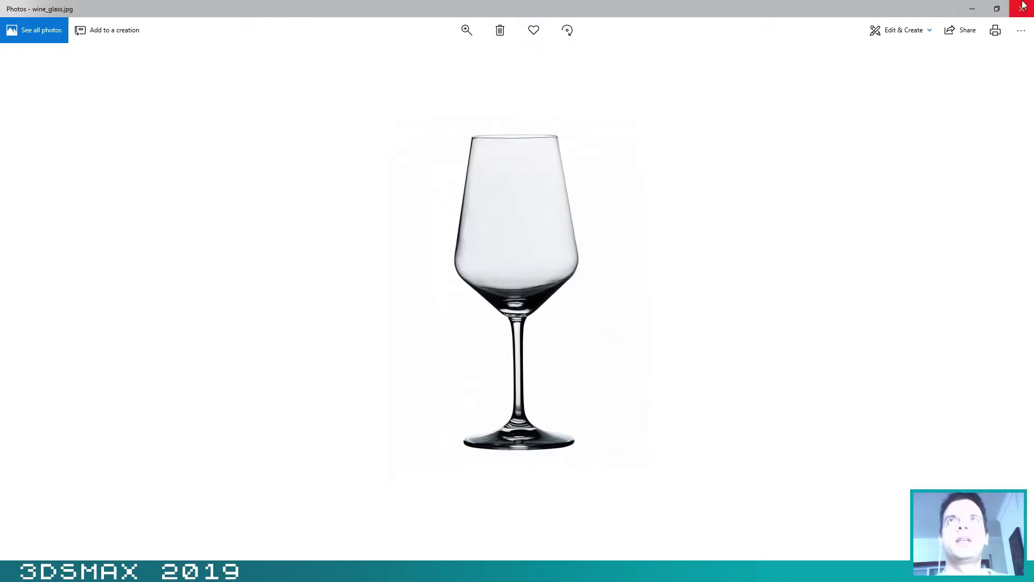
# Close the photo viewer and confirm in its Properties details that wine_glass.jpg is 650 × 650 pixels
pyautogui.click(1024, 5)
pyautogui.doubleClick(20, 75)
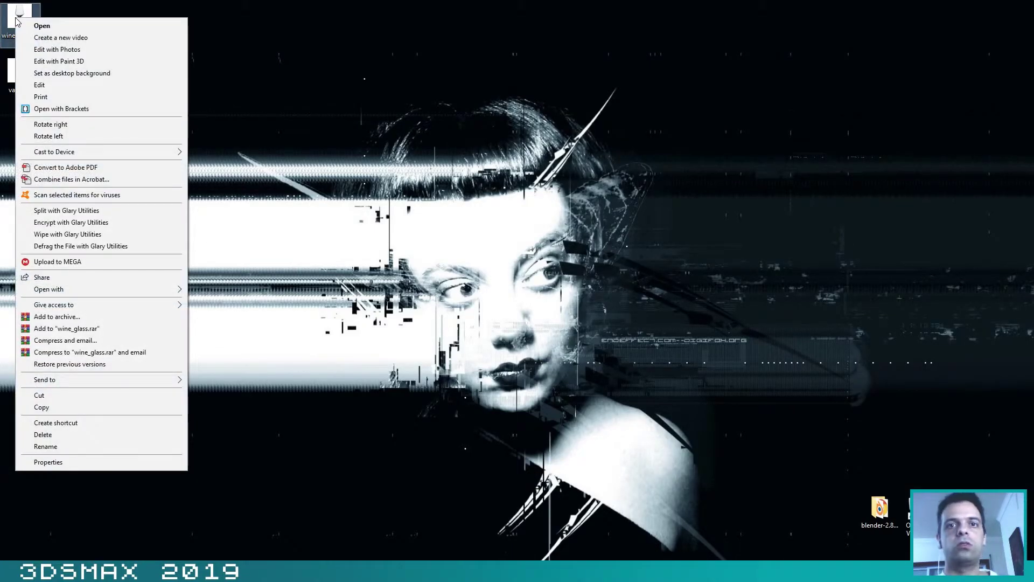
pyautogui.click(99, 463)
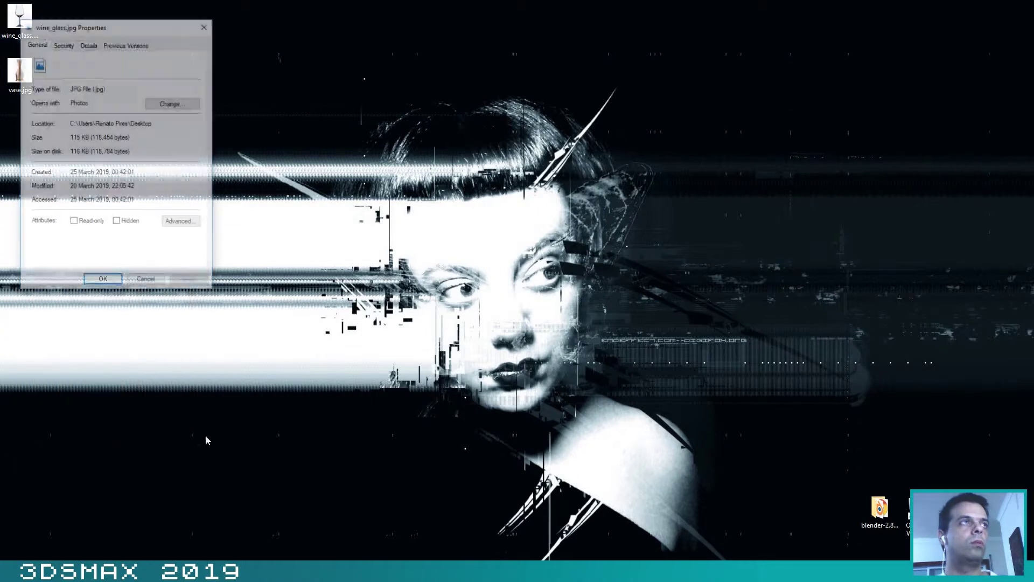
pyautogui.click(128, 44)
pyautogui.click(89, 45)
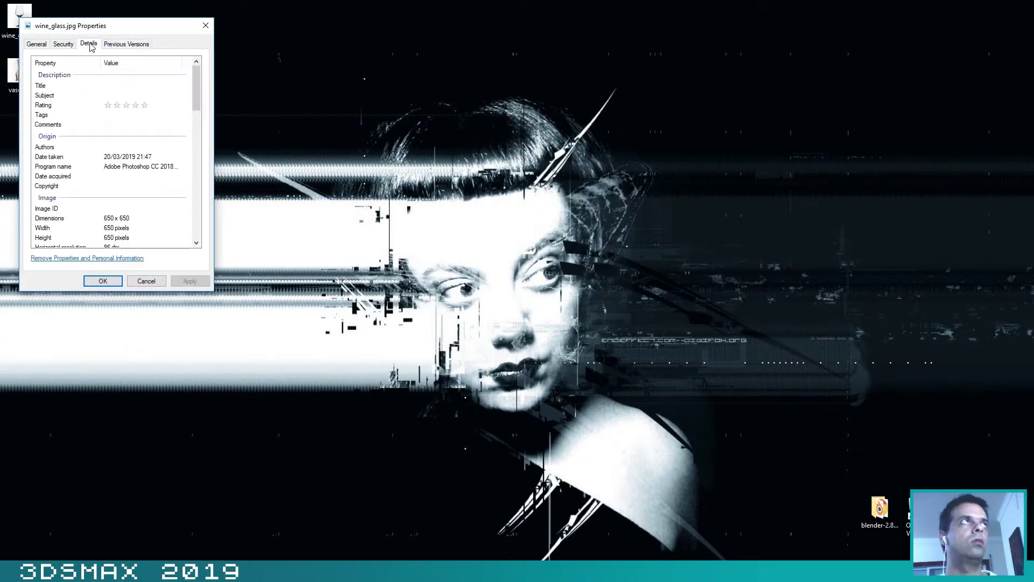
pyautogui.scroll(-1, 150, 224)
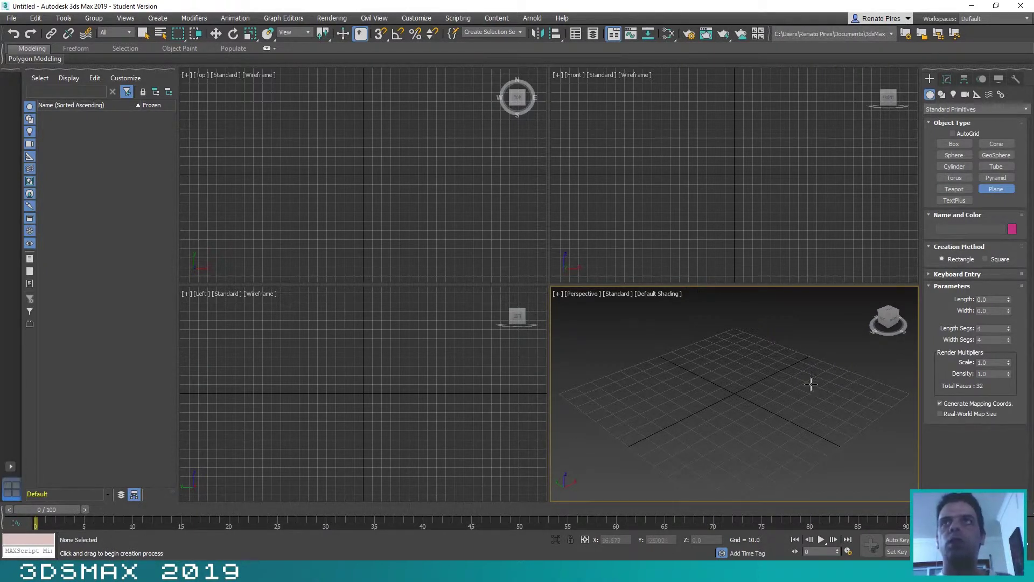
# Draw a Plane in the Front viewport and set its Length and Width to 100
pyautogui.click(990, 189)
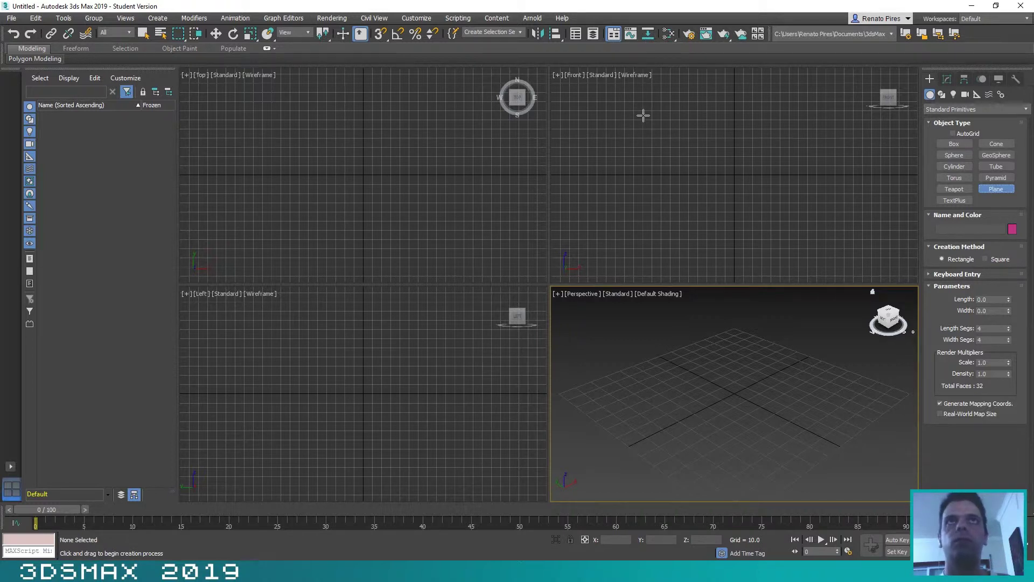
pyautogui.moveTo(643, 115); pyautogui.dragTo(770, 228)
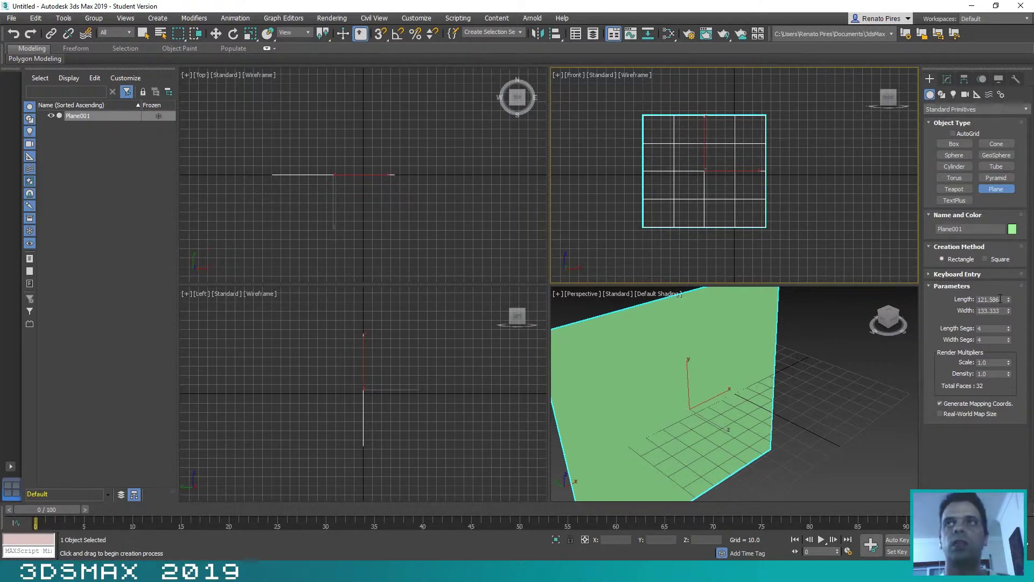
pyautogui.doubleClick(1000, 299)
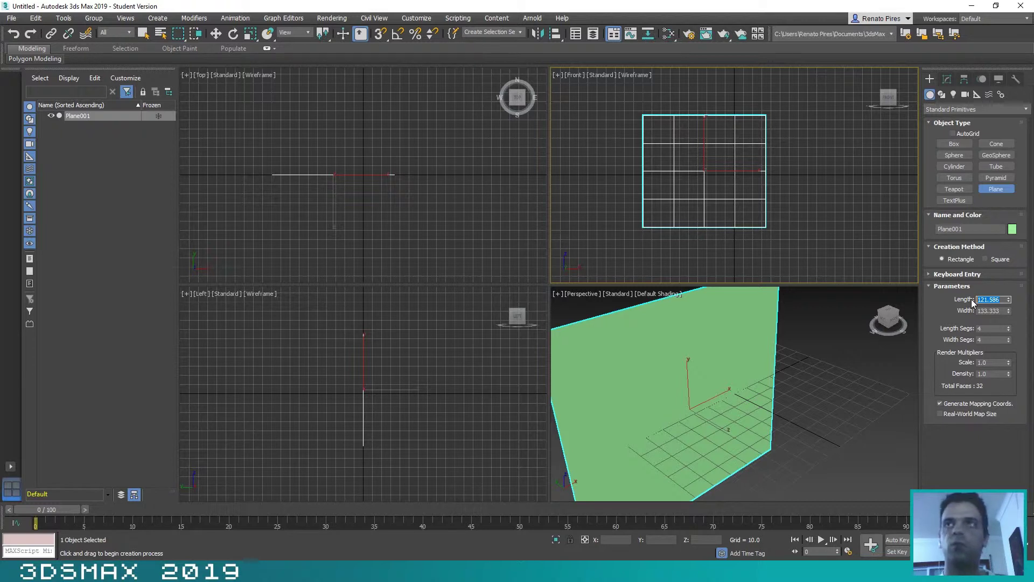
pyautogui.write('1')
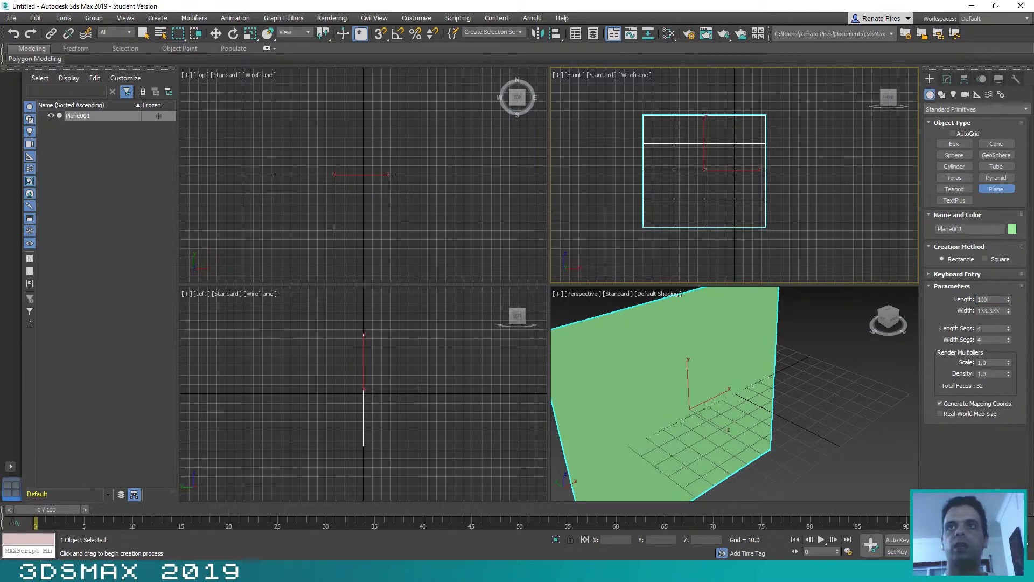
pyautogui.write('00')
pyautogui.press('Tab')
pyautogui.write('100')
pyautogui.press('Return')
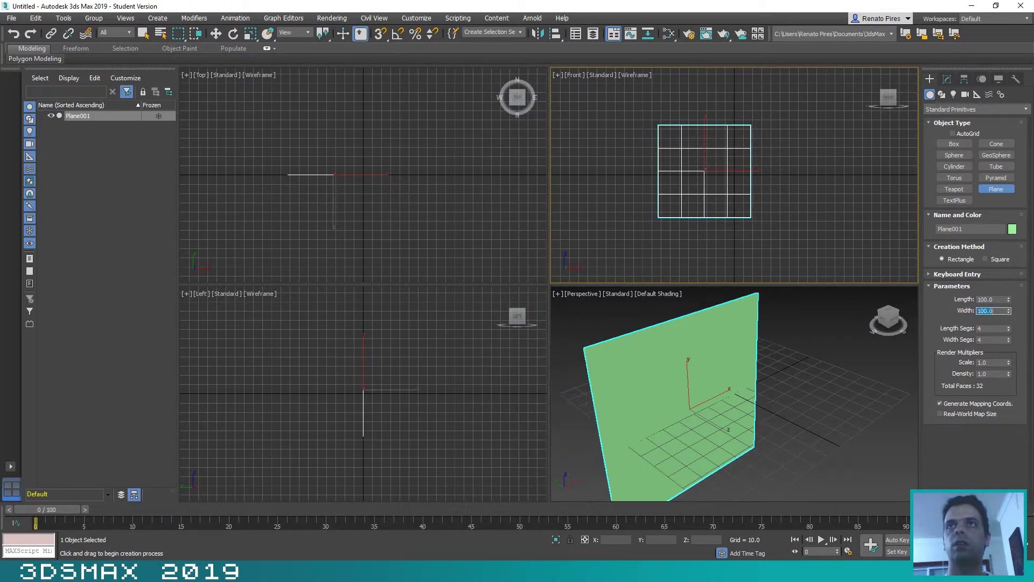
pyautogui.click(994, 307)
pyautogui.click(992, 299)
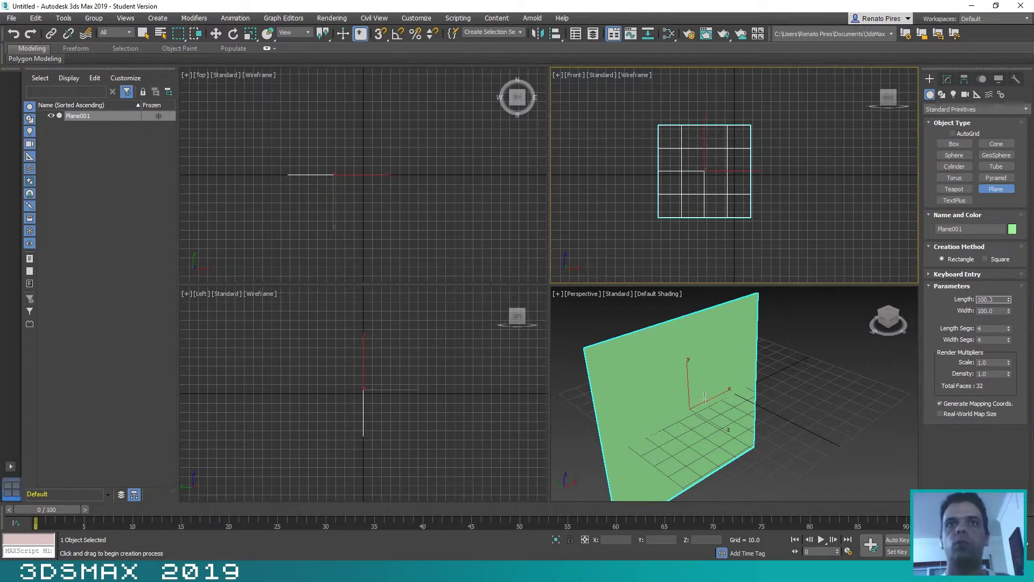
# Drag vase.jpg from the desktop onto the plane as its texture, then maximize 3ds Max
pyautogui.click(996, 5)
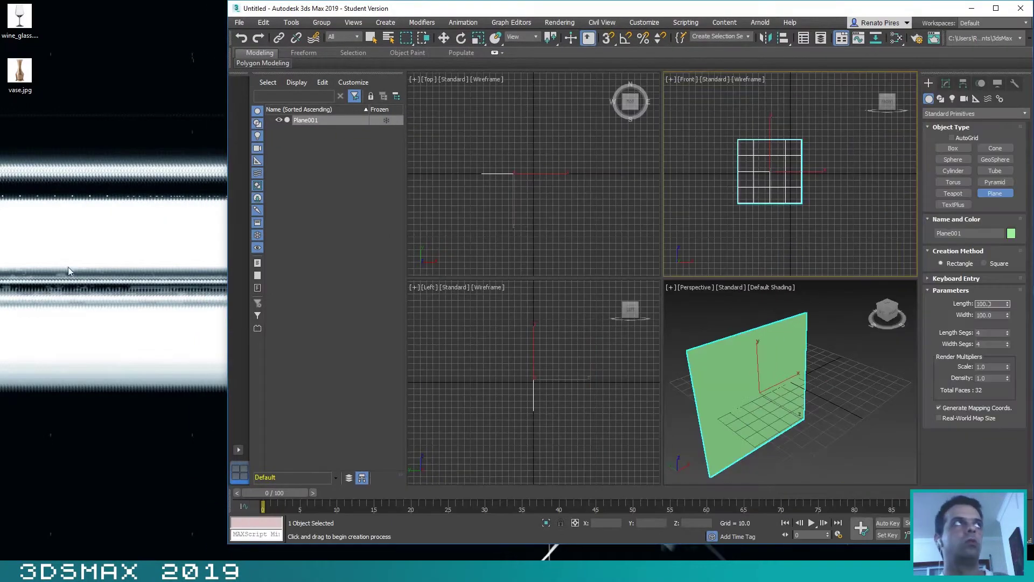
pyautogui.click(23, 74)
pyautogui.moveTo(23, 74); pyautogui.dragTo(745, 379)
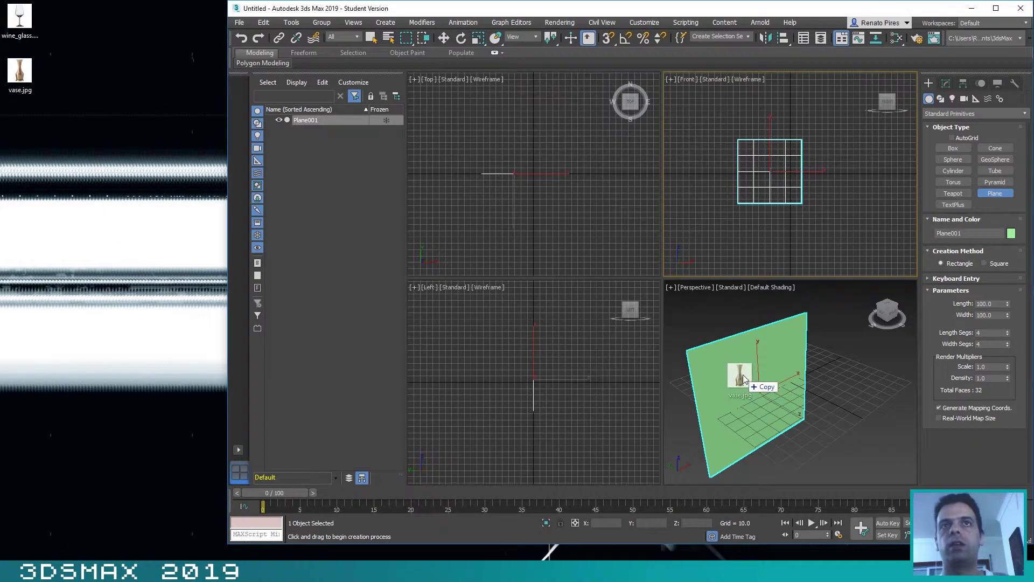
pyautogui.click(996, 8)
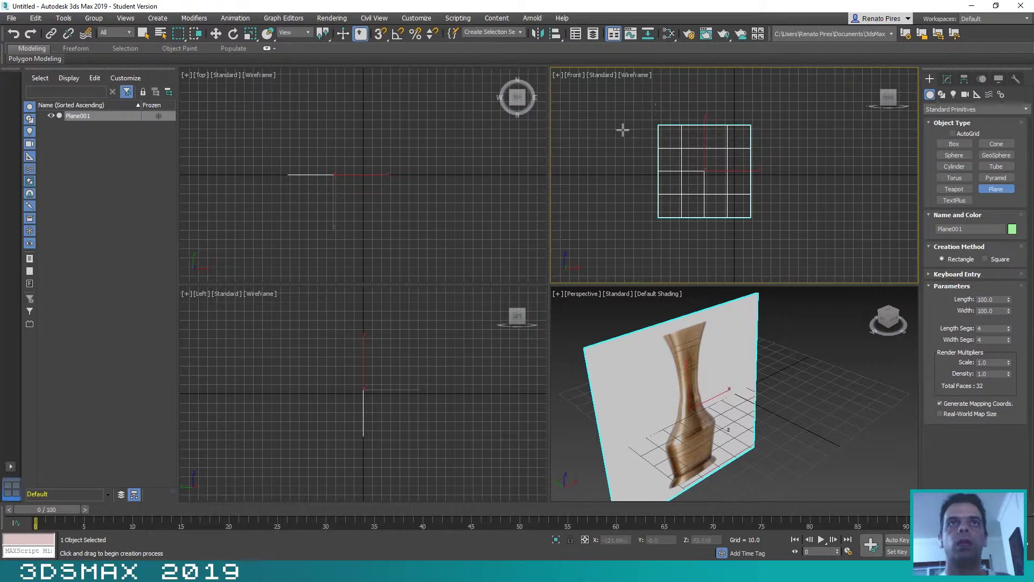
# Set the Front viewport to Default Shading and maximize it to fill the viewport area
pyautogui.click(634, 75)
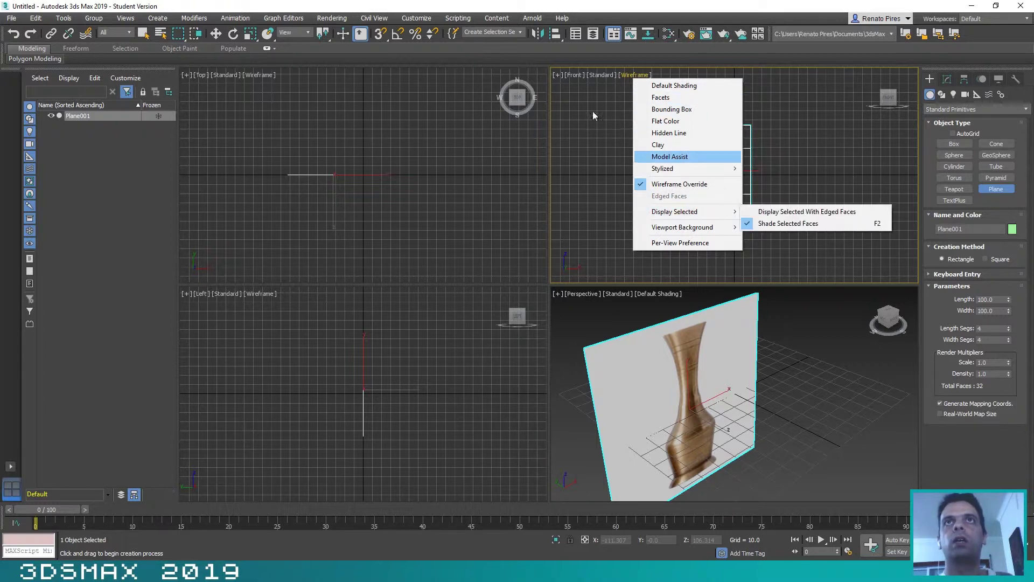
pyautogui.click(558, 75)
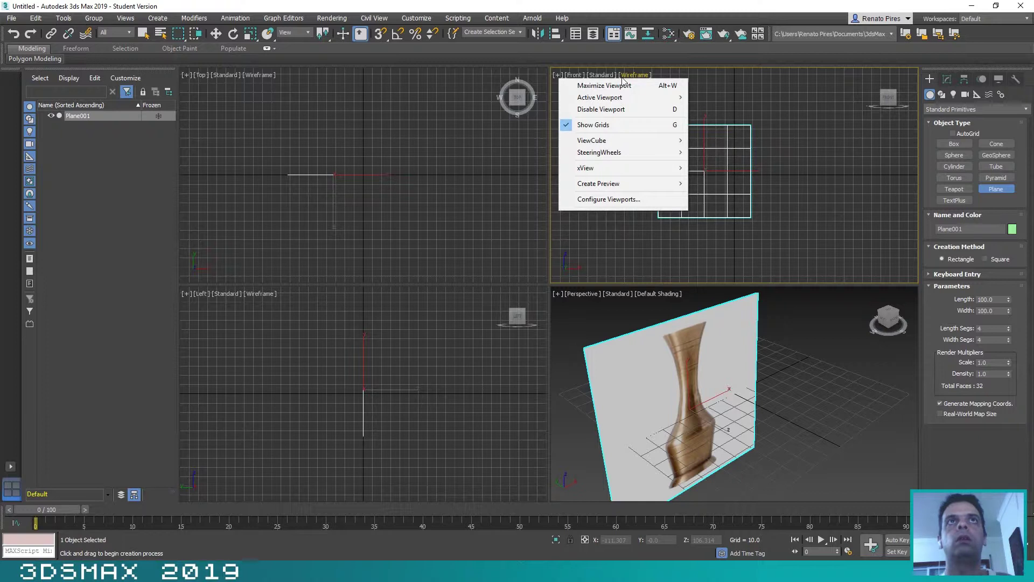
pyautogui.click(638, 75)
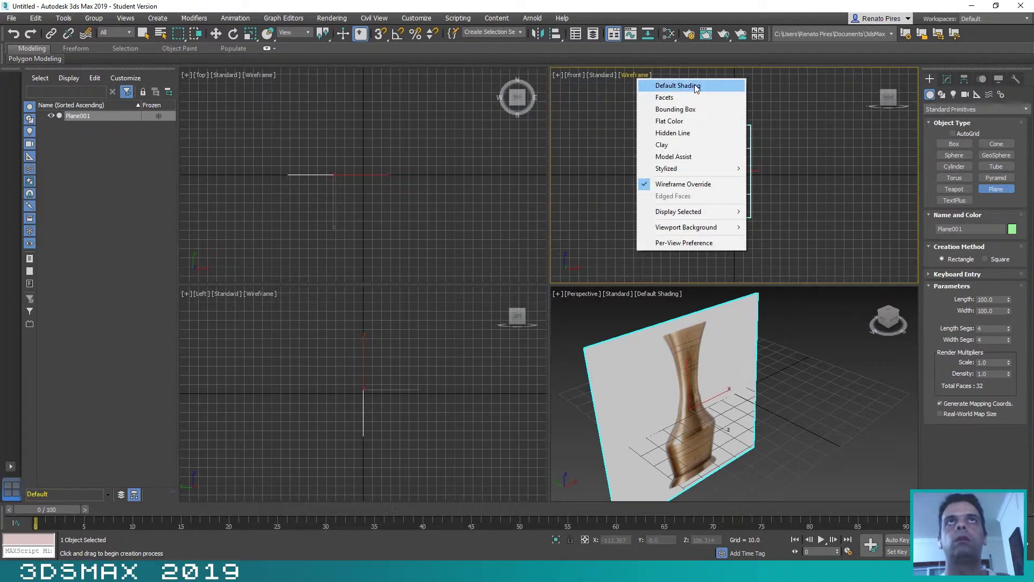
pyautogui.click(680, 86)
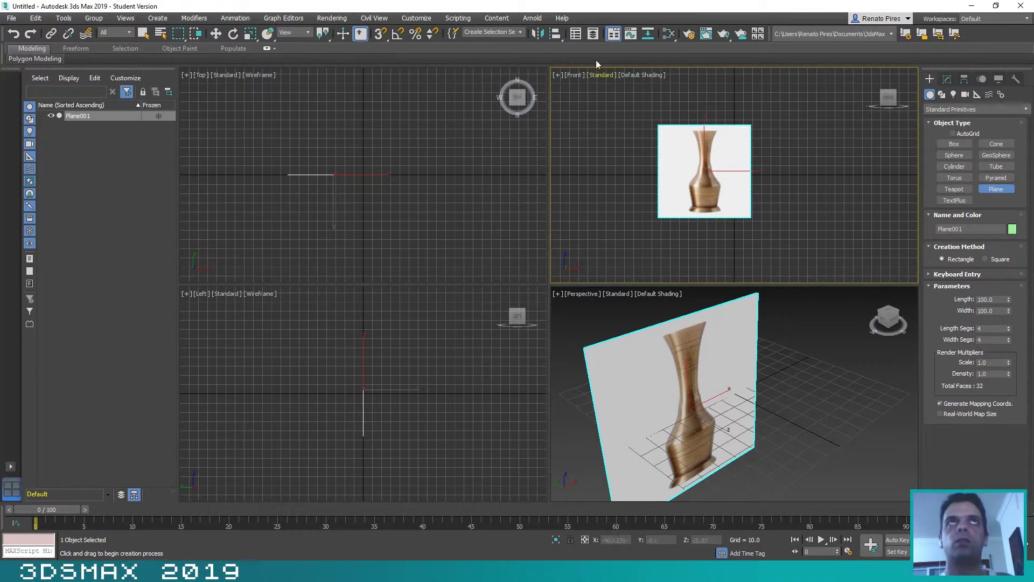
pyautogui.click(557, 76)
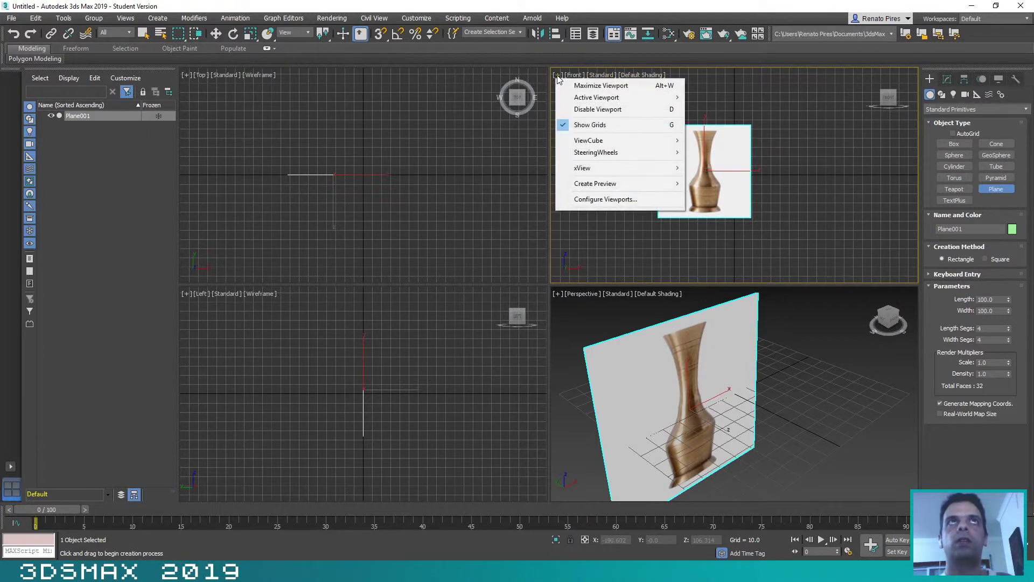
pyautogui.click(572, 85)
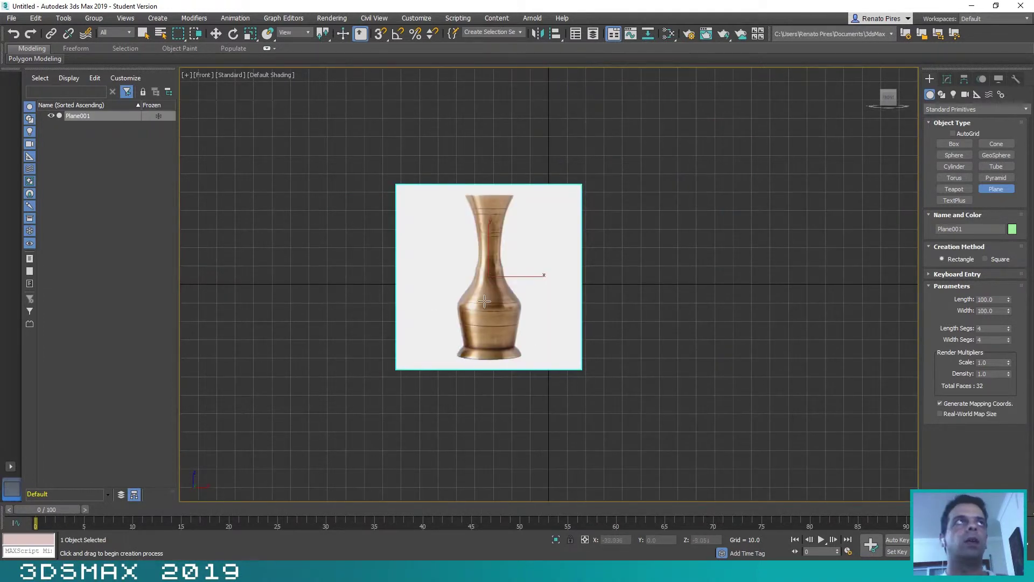
# Zoom and recentre the vase image in the Front view and pick the Line shape
pyautogui.scroll(4, 485, 297)
pyautogui.moveTo(531, 224); pyautogui.dragTo(561, 251, button='middle')
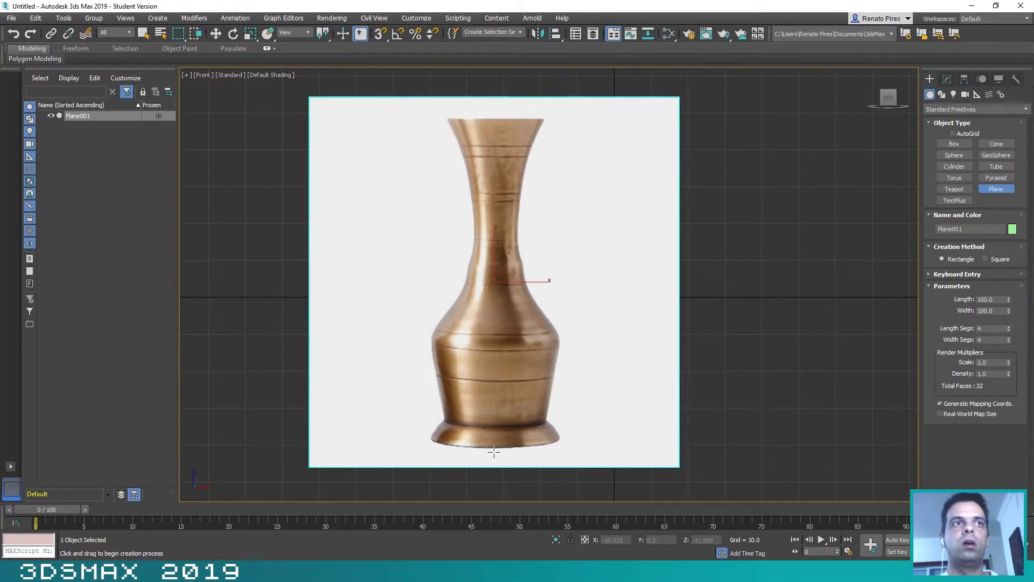
pyautogui.click(942, 95)
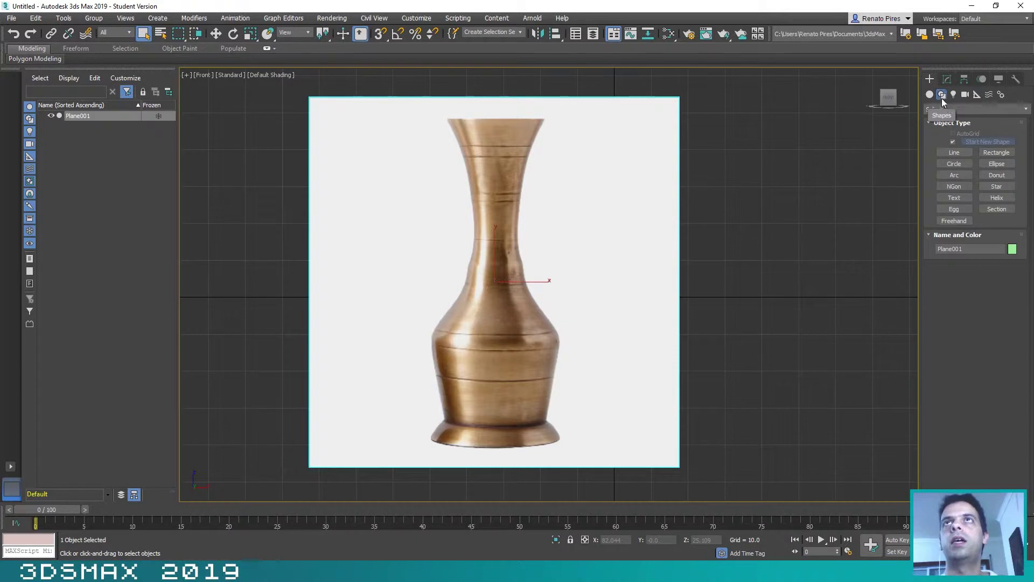
pyautogui.click(953, 153)
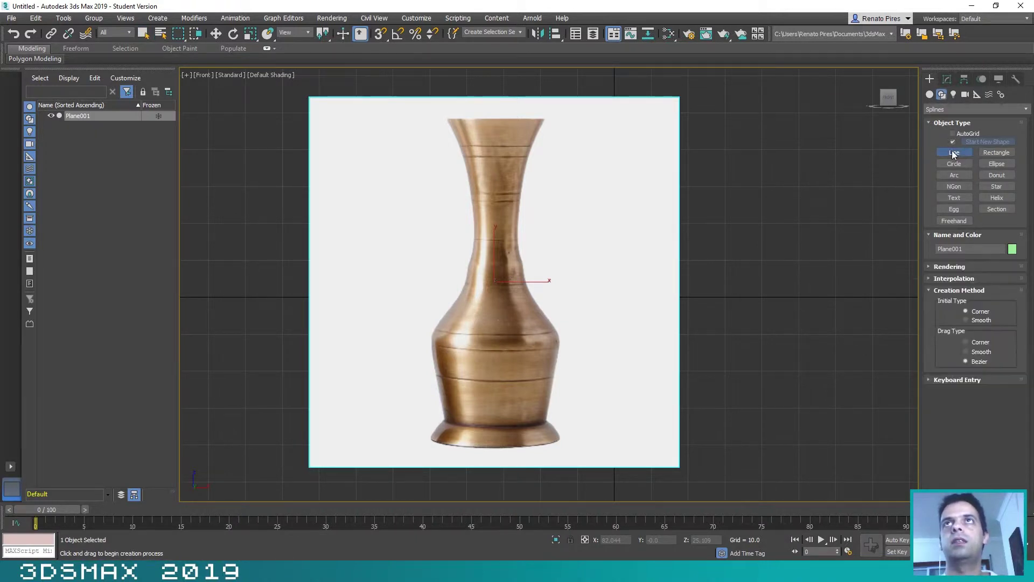
# Trace the vase's left outline with Bezier vertices from the top lip down to the foot
pyautogui.click(448, 119)
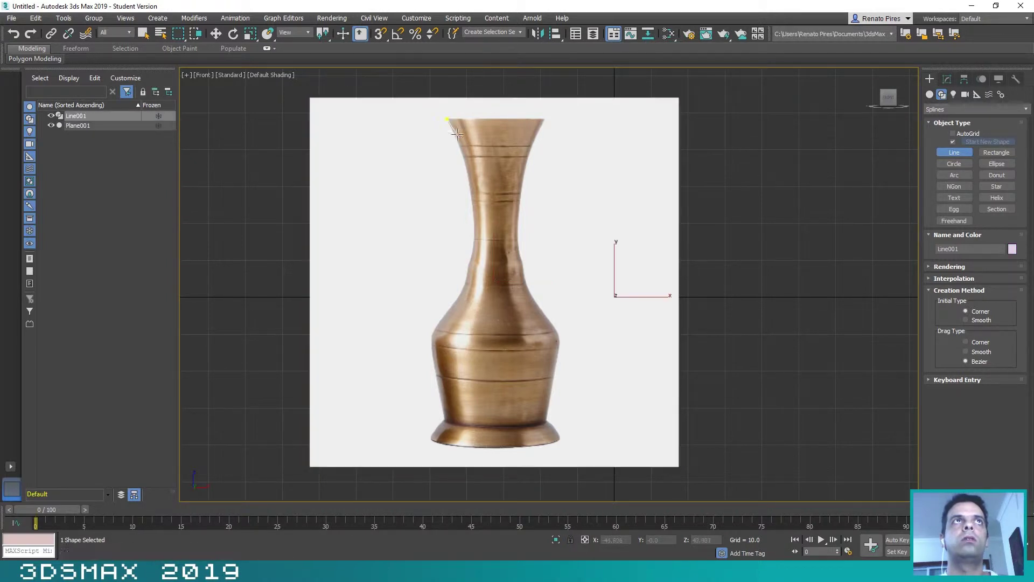
pyautogui.moveTo(475, 218); pyautogui.dragTo(478, 222)
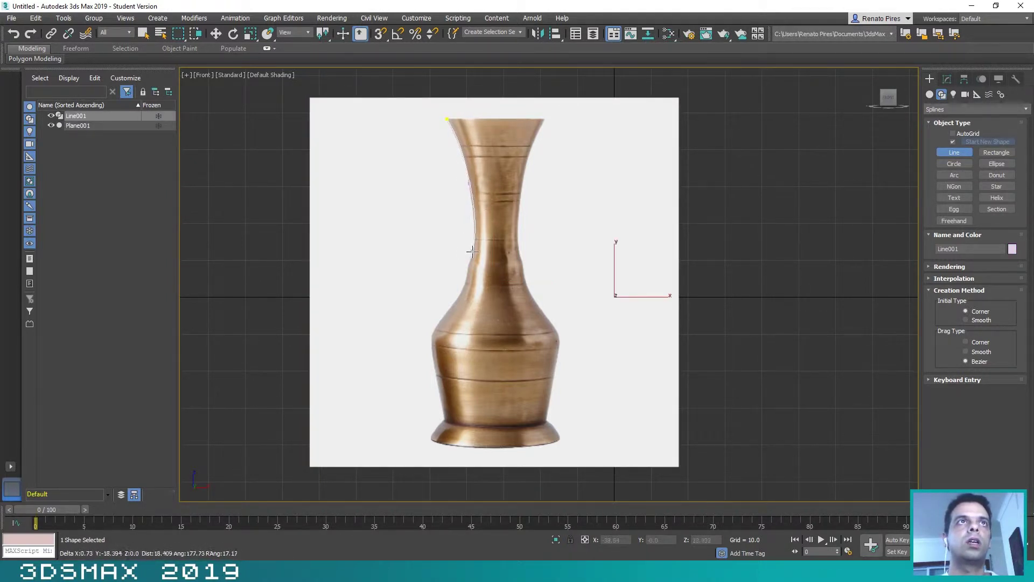
pyautogui.click(467, 273)
pyautogui.moveTo(465, 283); pyautogui.dragTo(464, 294)
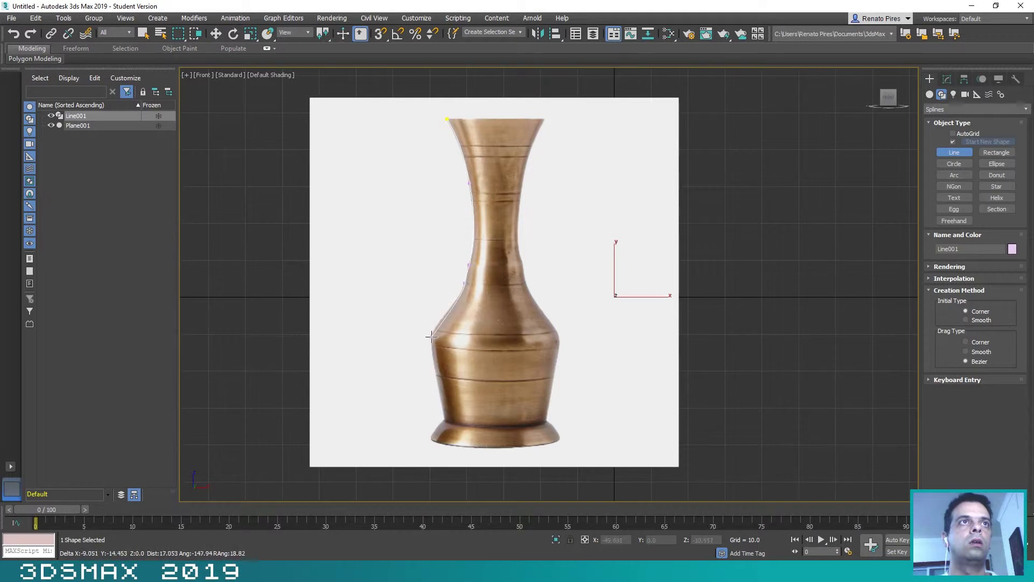
pyautogui.moveTo(431, 337); pyautogui.dragTo(432, 346)
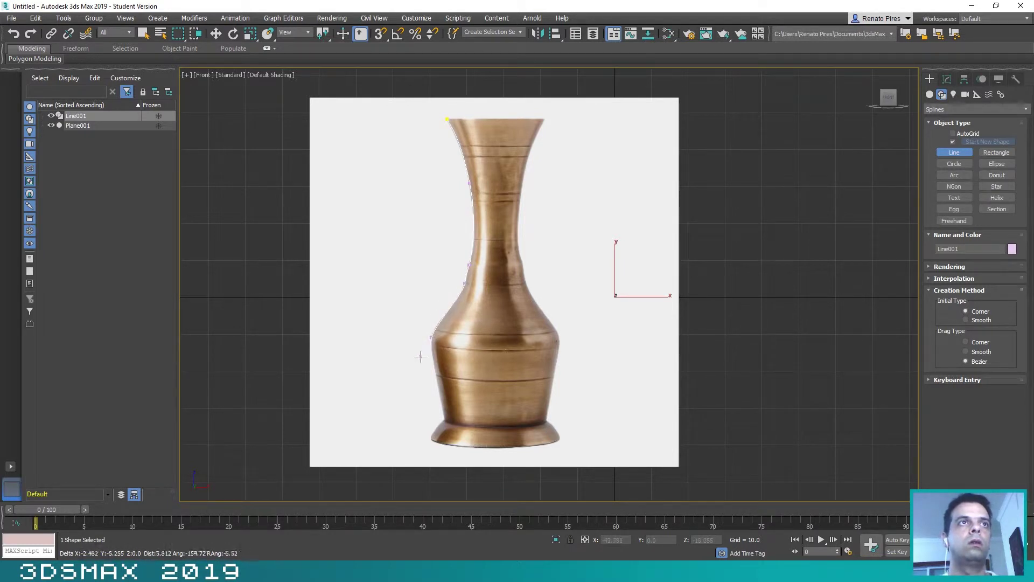
pyautogui.click(444, 419)
pyautogui.click(430, 441)
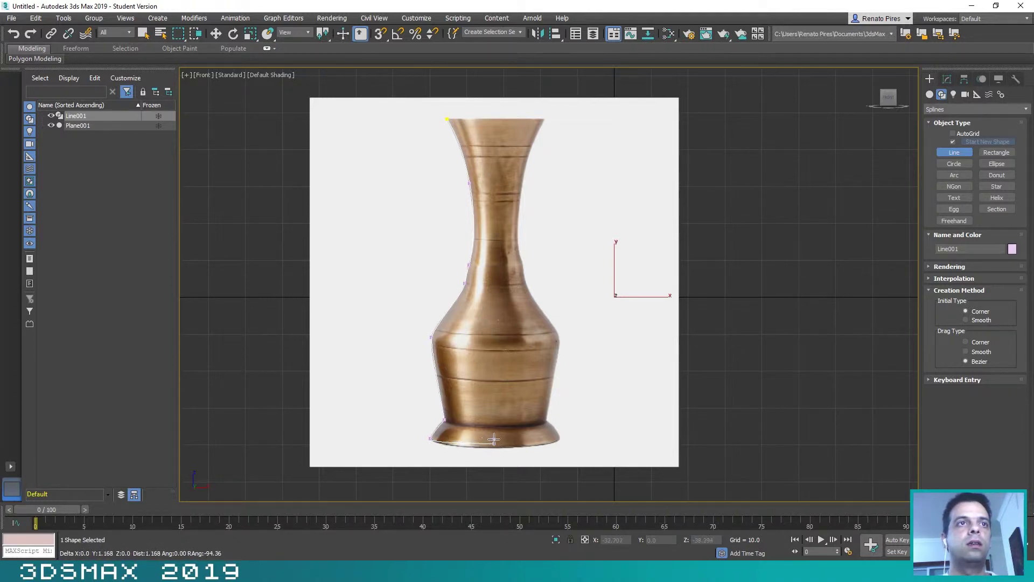
pyautogui.click(433, 438)
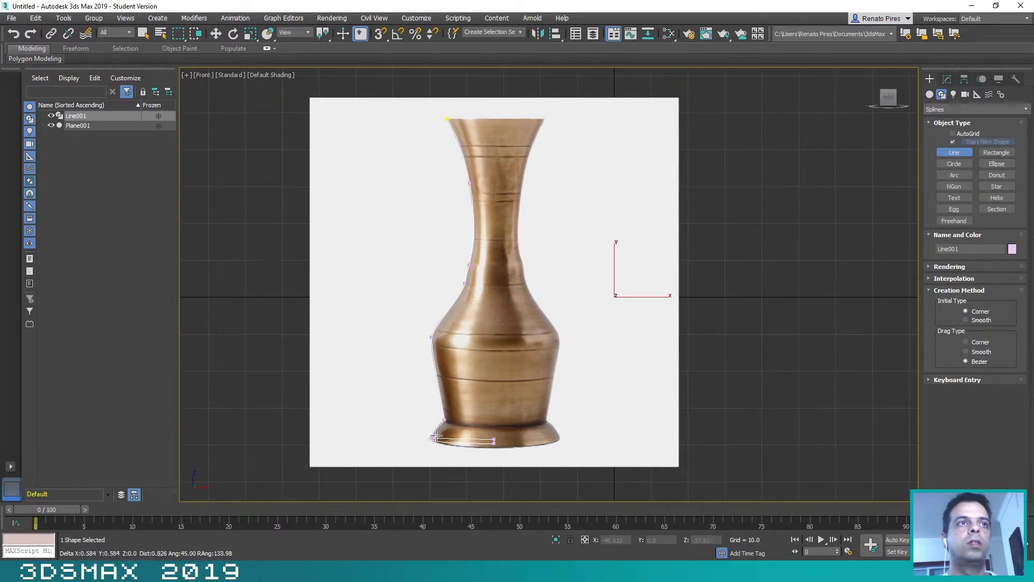
# Add vertices back up the vase's left edge to the rim and end on the first vertex
pyautogui.click(449, 419)
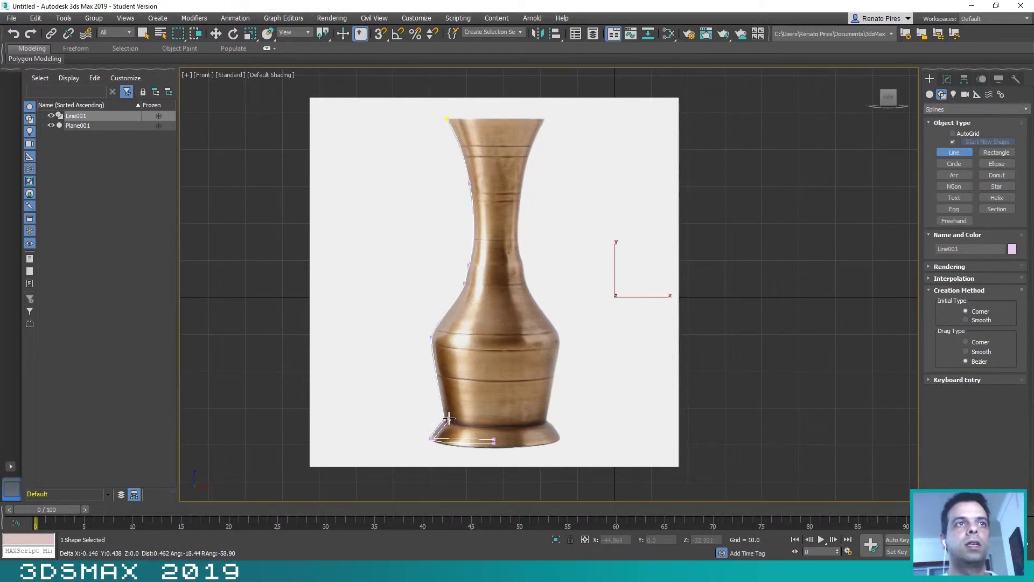
pyautogui.click(434, 335)
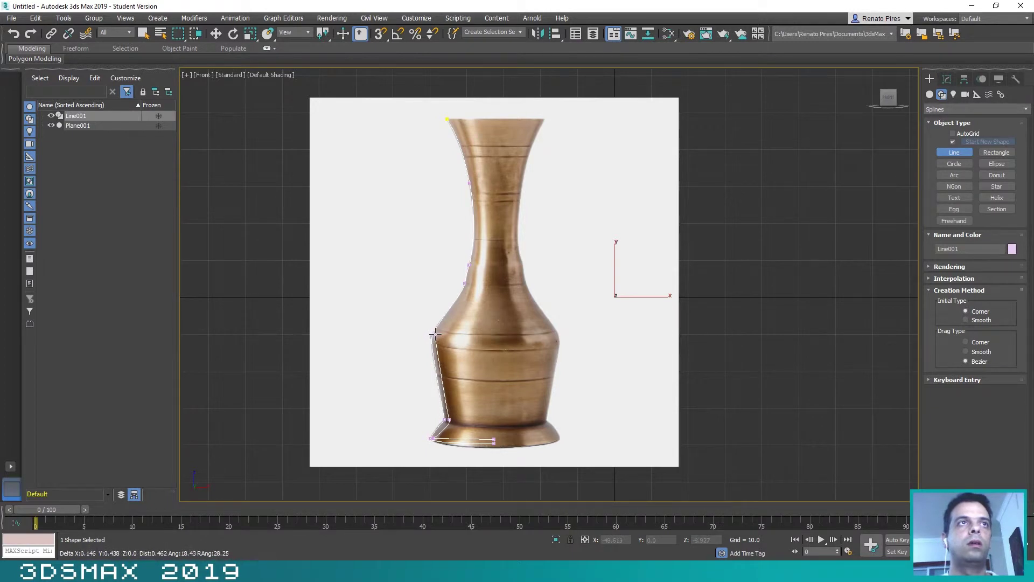
pyautogui.click(470, 276)
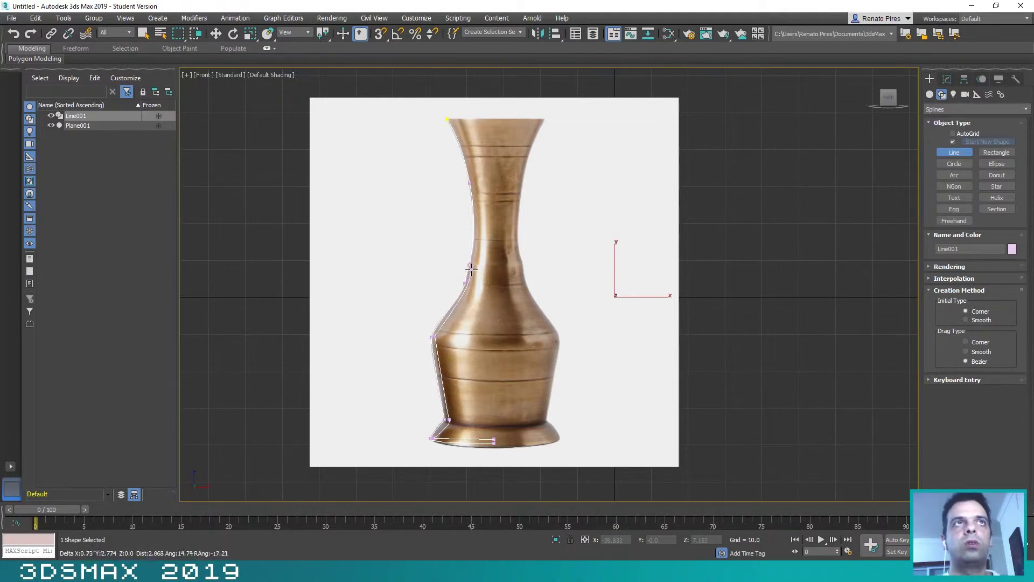
pyautogui.click(477, 232)
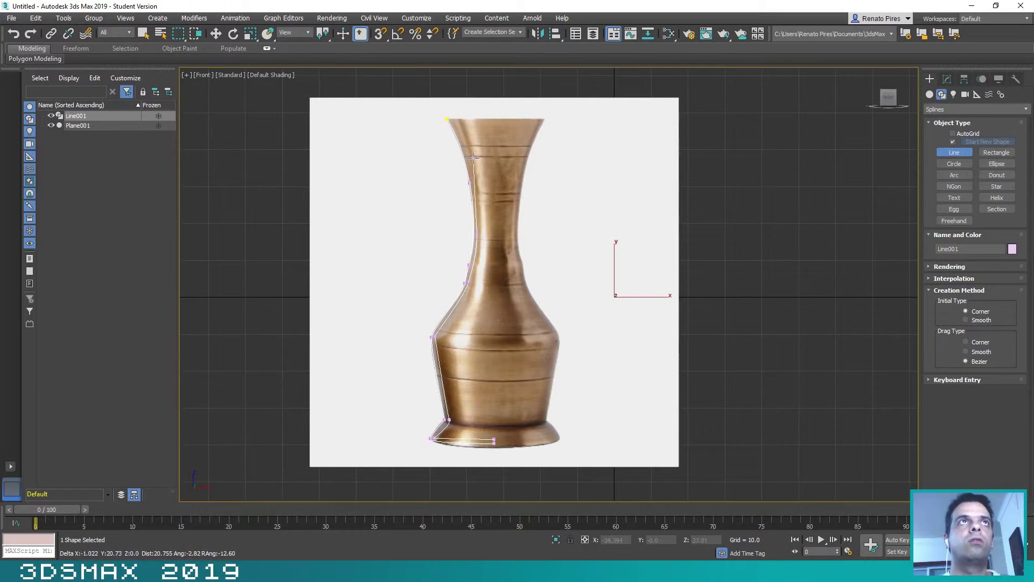
pyautogui.click(459, 143)
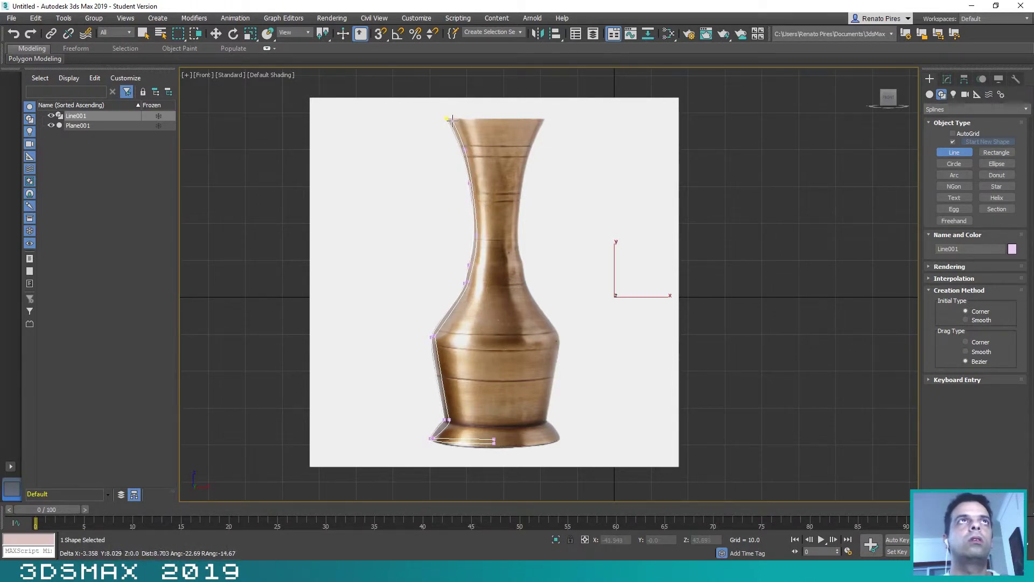
pyautogui.click(450, 120)
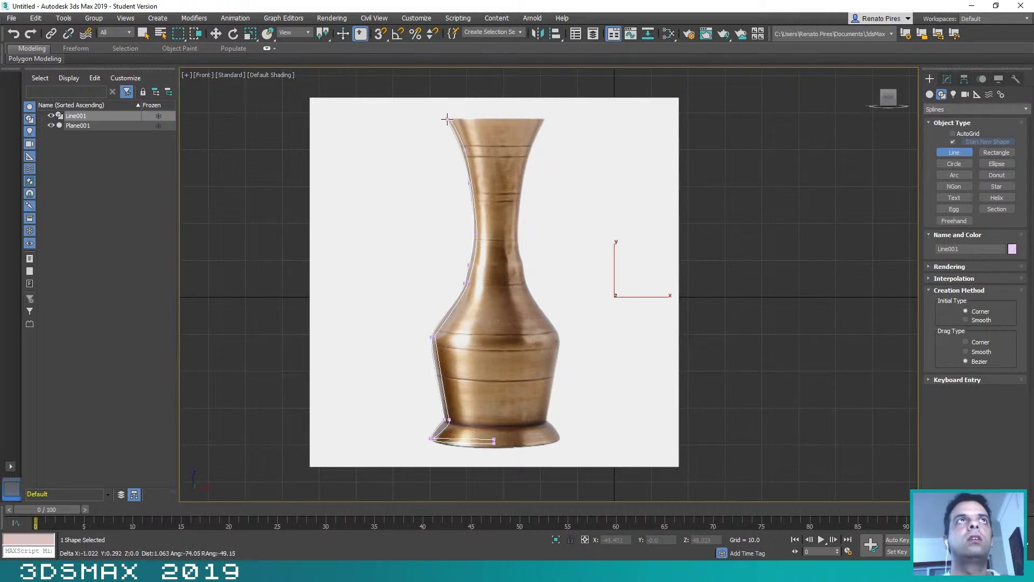
pyautogui.click(447, 118)
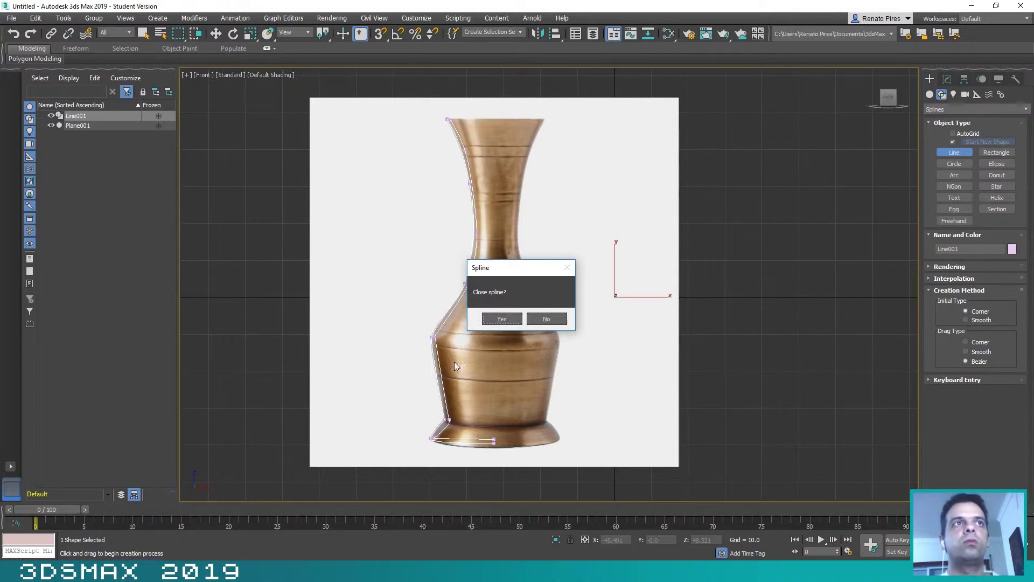
# Close the spline, select Line001, and enable Vertex mode in the Modify panel
pyautogui.click(502, 320)
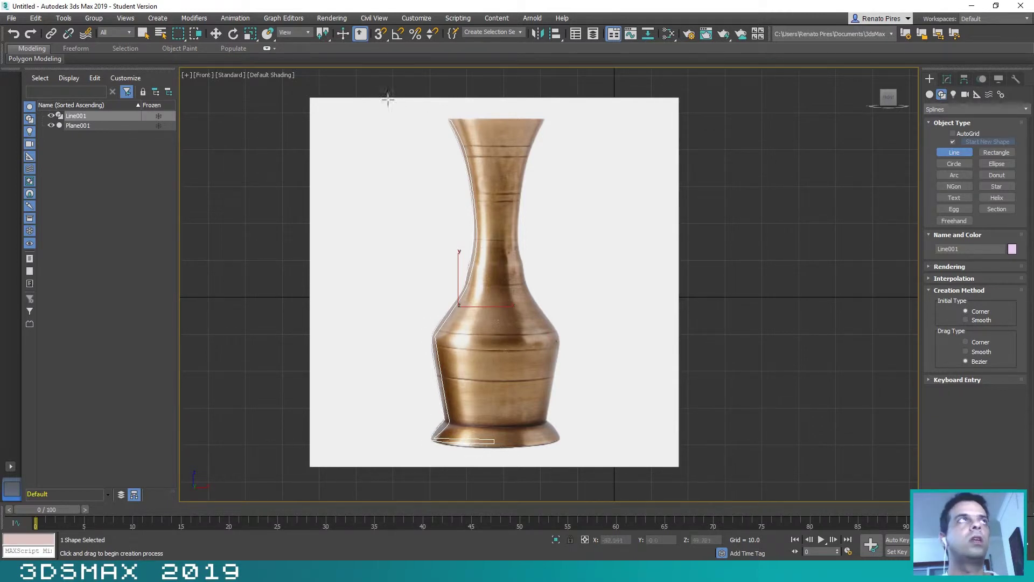
pyautogui.click(142, 33)
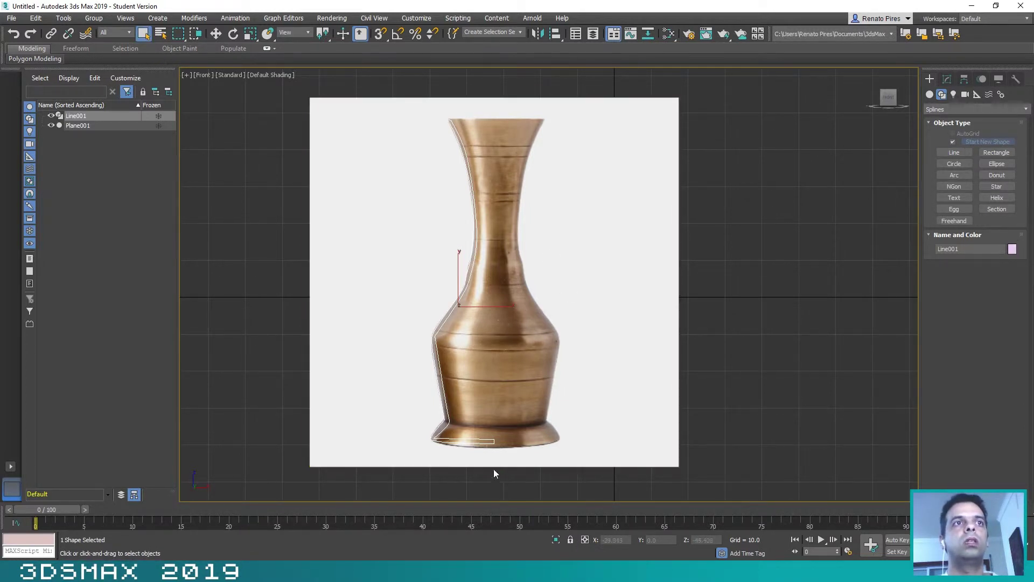
pyautogui.click(476, 440)
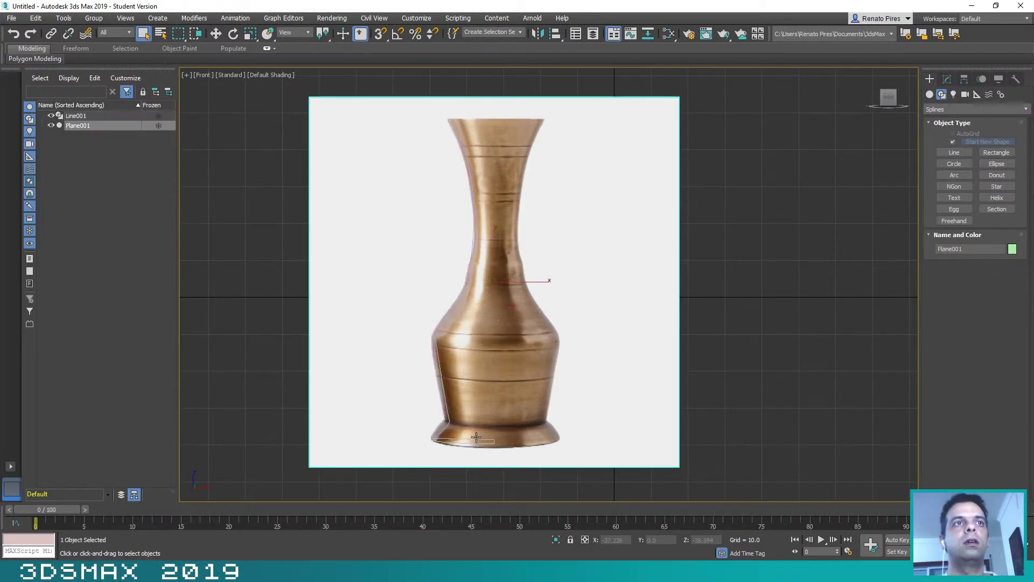
pyautogui.click(465, 440)
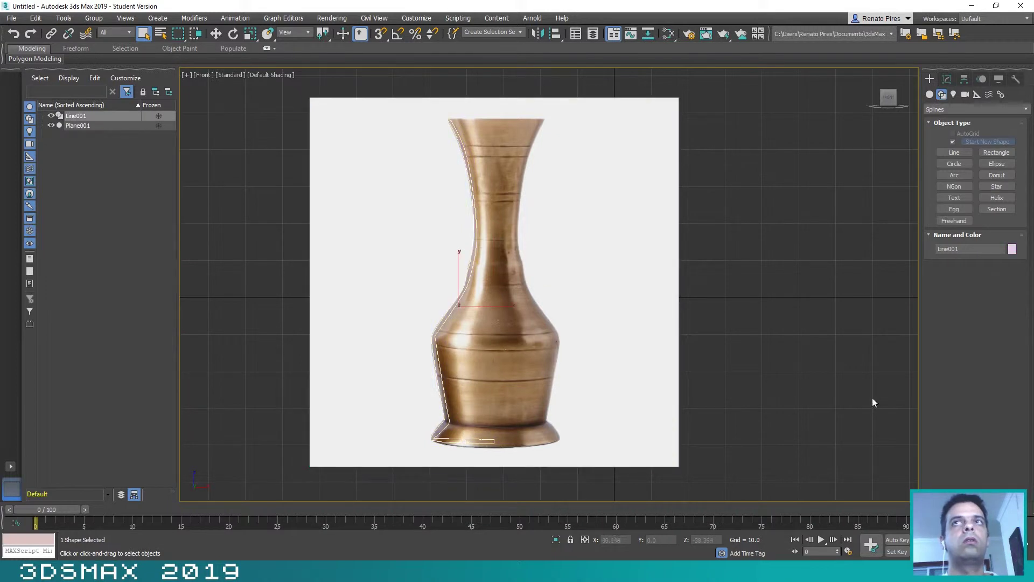
pyautogui.click(946, 81)
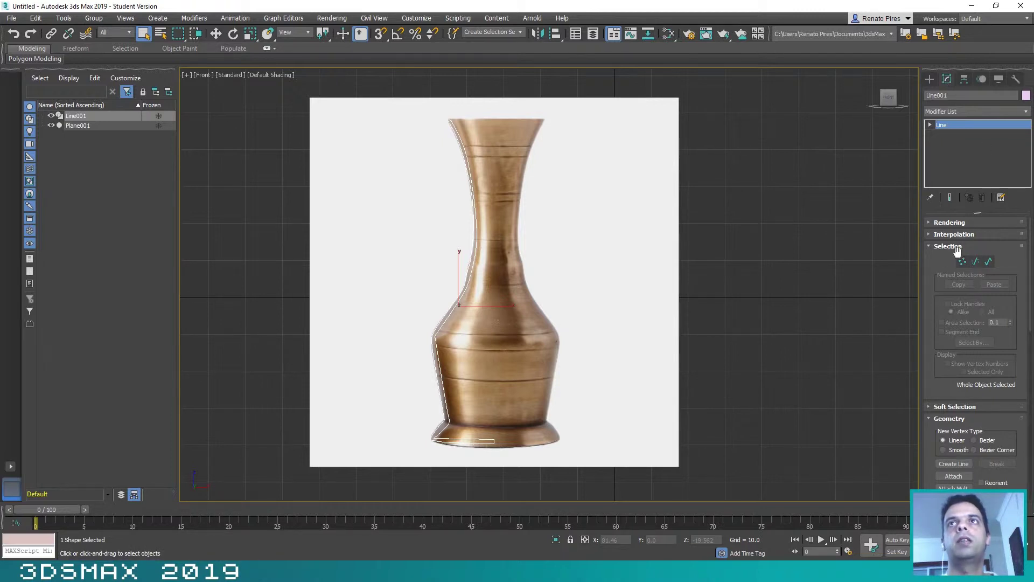
pyautogui.click(962, 261)
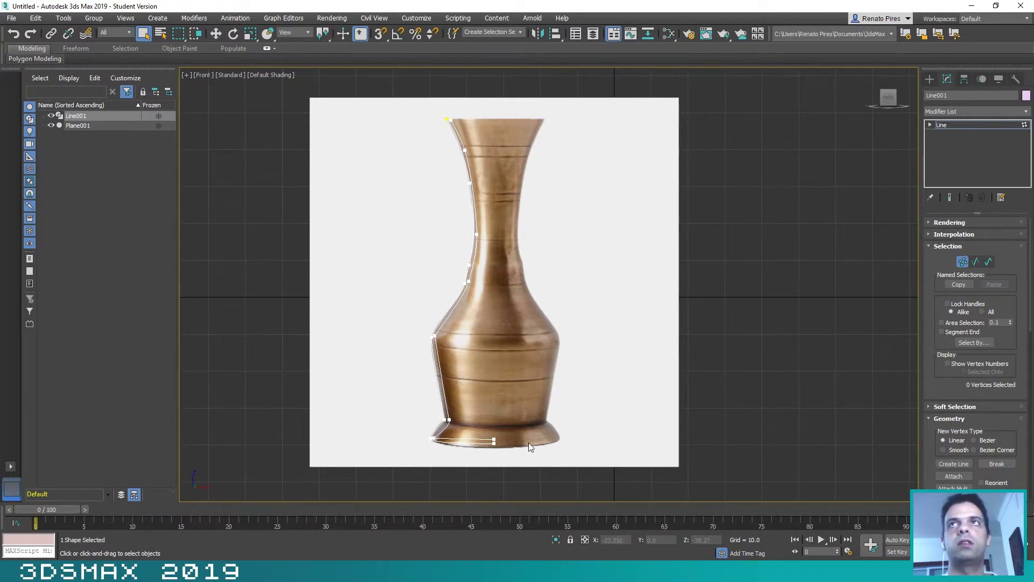
# Restore the four-viewport layout and frame the vase in the Perspective view
pyautogui.click(186, 77)
pyautogui.click(206, 84)
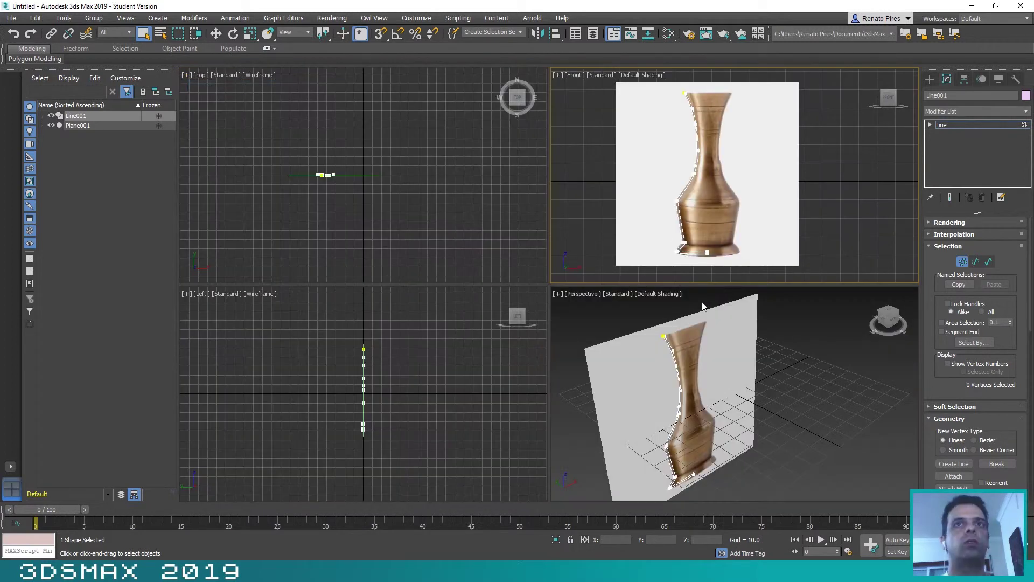
pyautogui.scroll(-3, 763, 375)
pyautogui.scroll(3, 761, 383)
pyautogui.moveTo(761, 383); pyautogui.dragTo(748, 378, button='middle')
pyautogui.moveTo(889, 319); pyautogui.dragTo(892, 326)
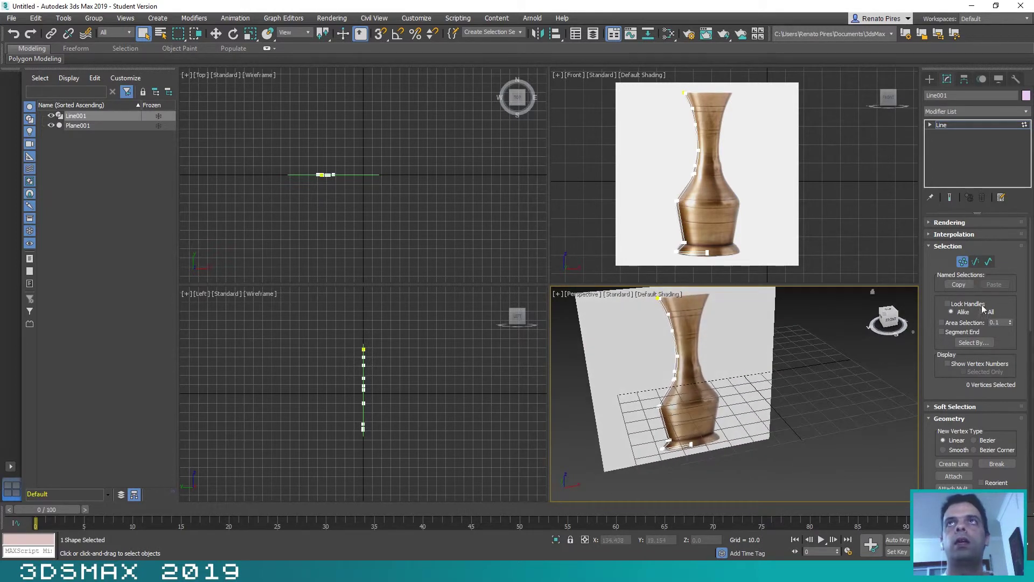
# Add a Lathe modifier to Line001 with Direction Y and Align set to Max
pyautogui.click(1027, 112)
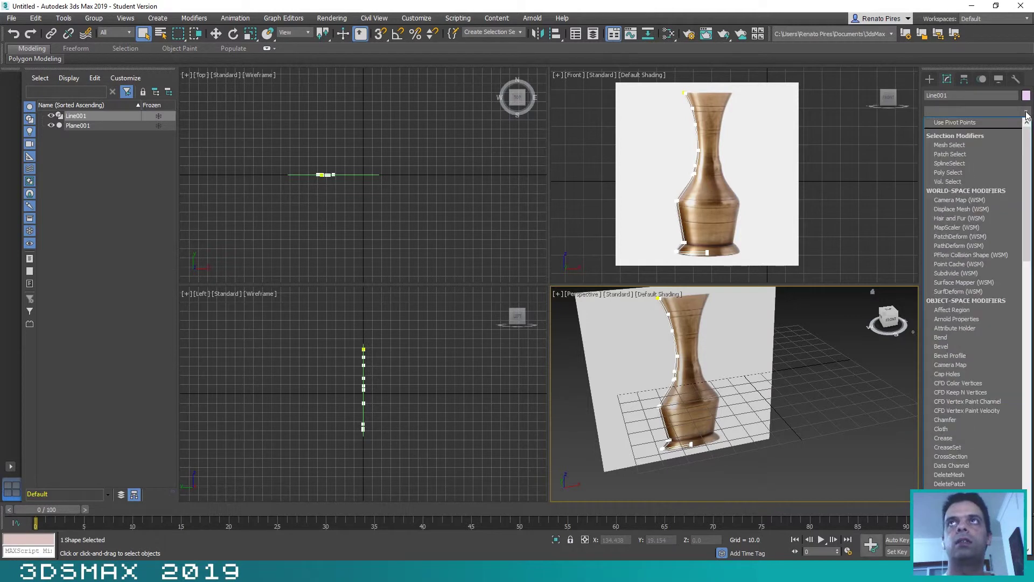
pyautogui.scroll(-10, 1028, 151)
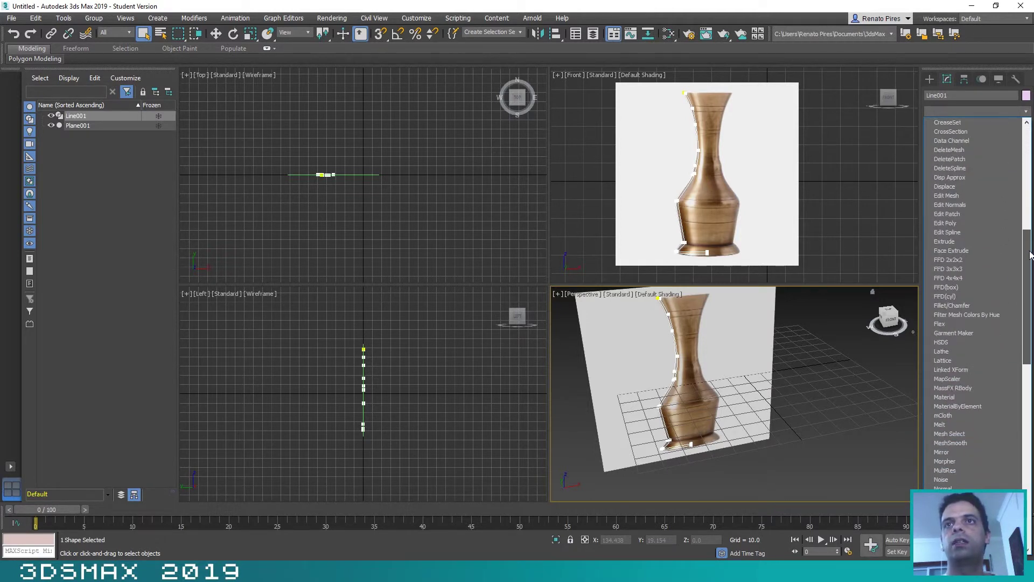
pyautogui.click(946, 352)
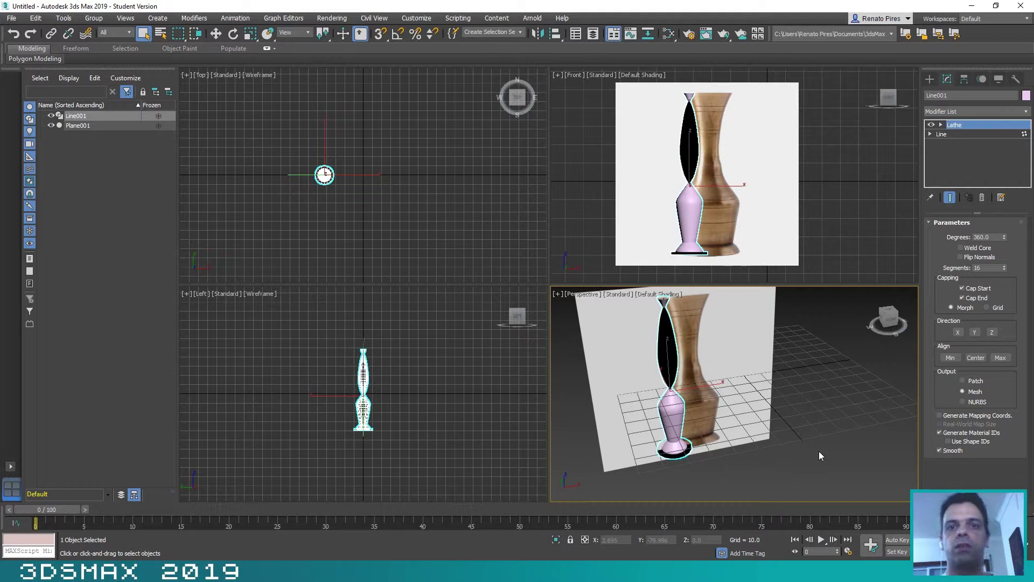
pyautogui.click(958, 332)
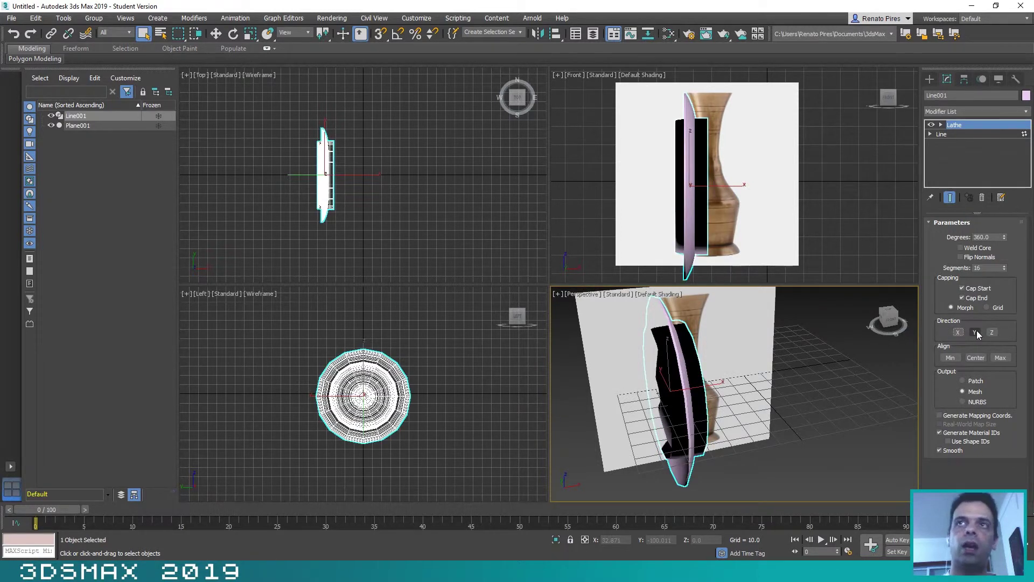
pyautogui.click(977, 331)
pyautogui.click(992, 332)
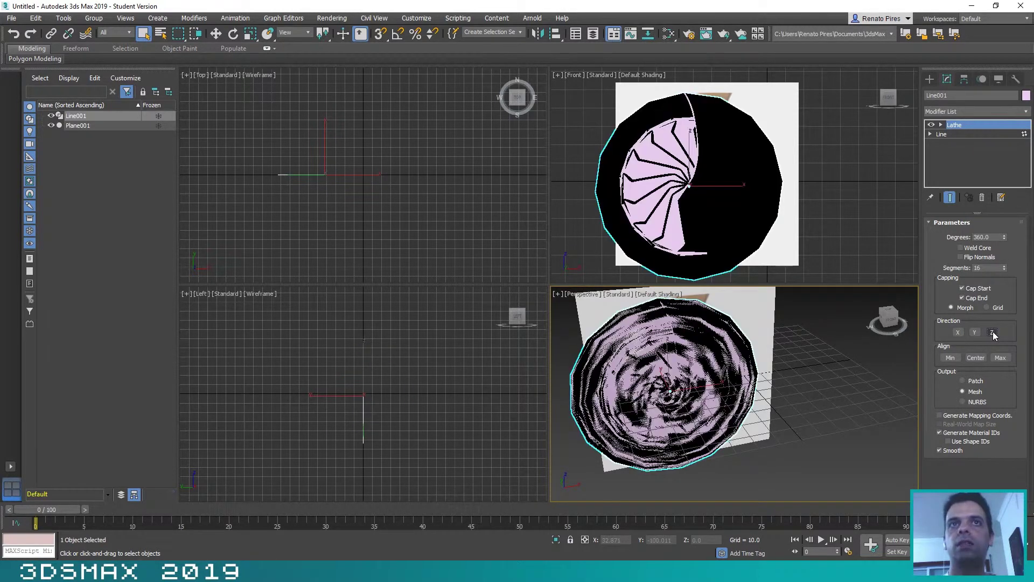
pyautogui.click(959, 332)
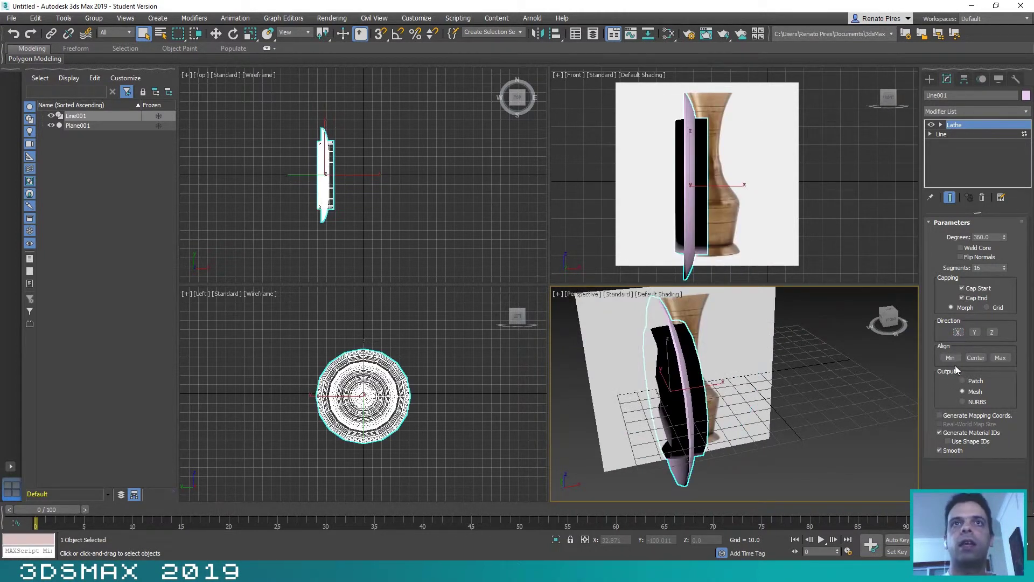
pyautogui.click(973, 332)
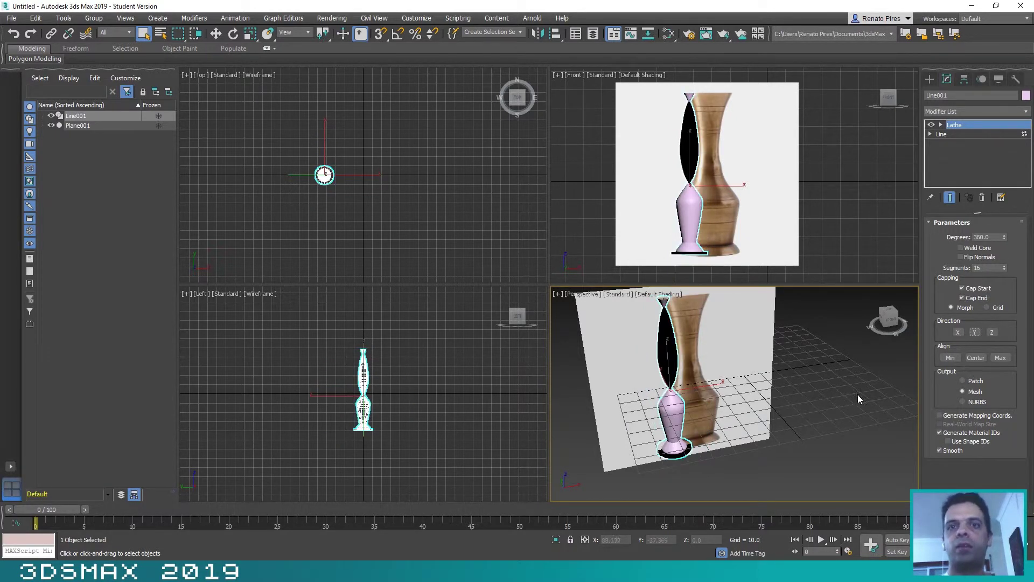
pyautogui.click(1000, 358)
# Orbit the Perspective view to look down on the vase and select the background plane
pyautogui.moveTo(740, 360); pyautogui.dragTo(744, 372, button='middle')
pyautogui.moveTo(887, 319)
pyautogui.mouseDown()
pyautogui.moveTo(889, 333)
pyautogui.moveTo(888, 321)
pyautogui.mouseUp()
pyautogui.scroll(-2, 784, 357)
pyautogui.scroll(2, 785, 357)
pyautogui.scroll(1, 810, 356)
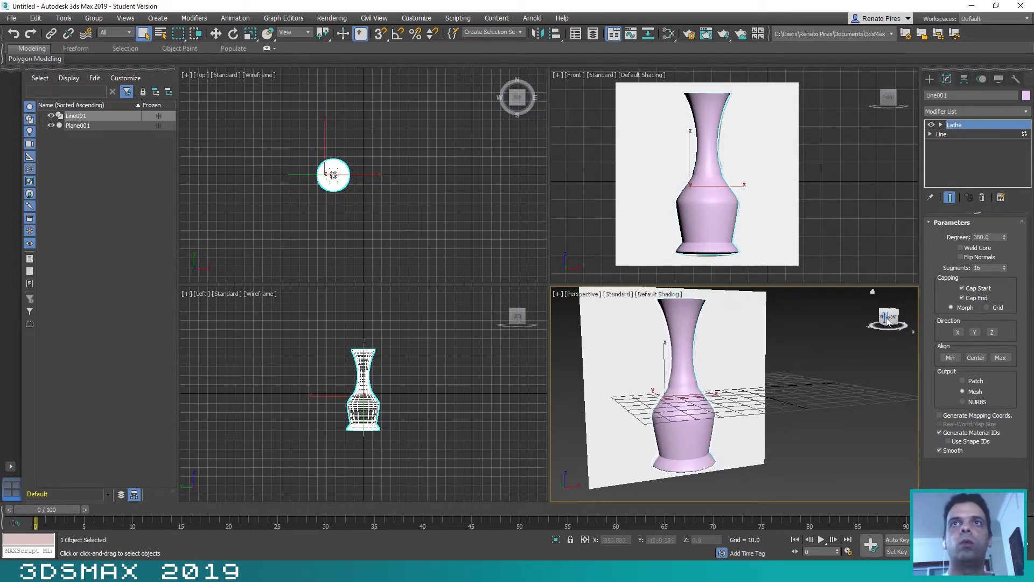
pyautogui.click(744, 346)
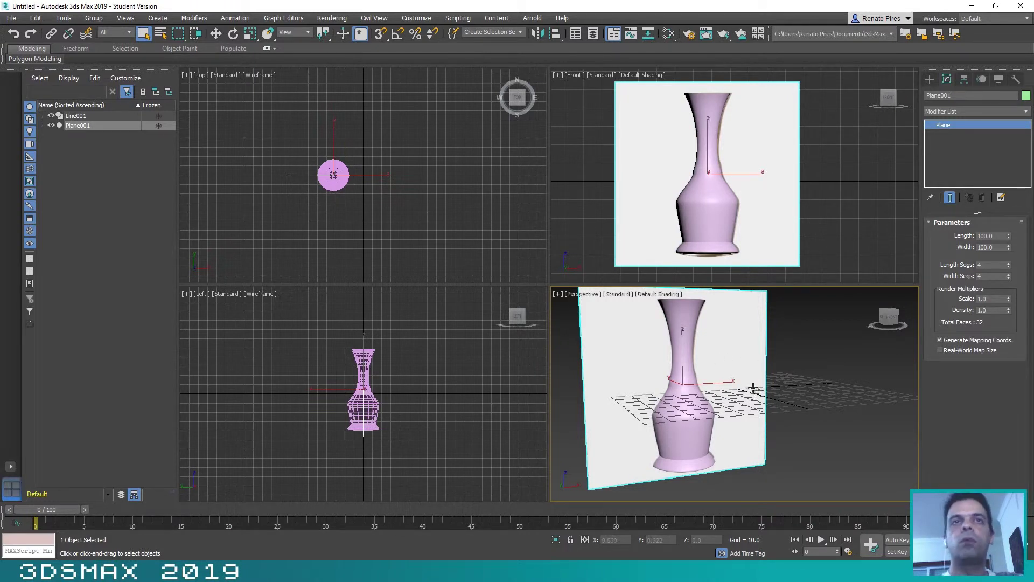
# Delete the background image plane and orbit to look into the lathed vase's open top
pyautogui.press('Delete')
pyautogui.keyDown('alt'); pyautogui.moveTo(754, 360); pyautogui.dragTo(889, 323, button='middle'); pyautogui.keyUp('alt')
pyautogui.click(888, 318)
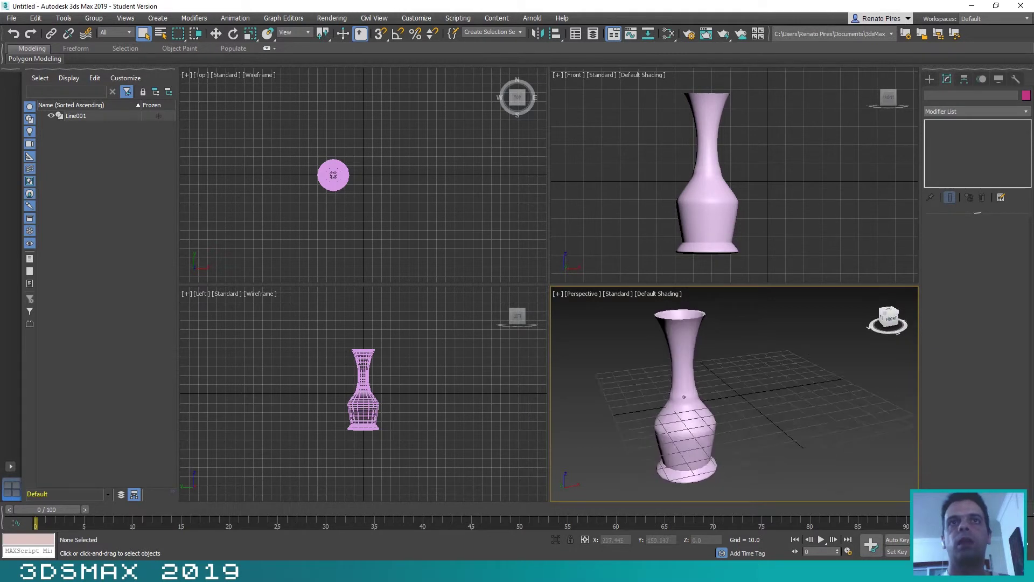
pyautogui.click(689, 333)
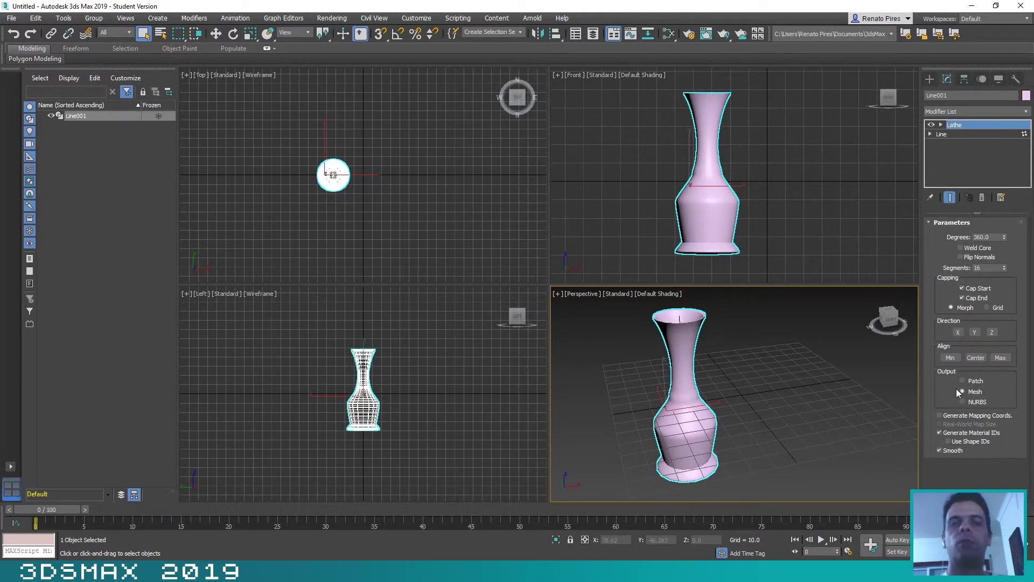
pyautogui.moveTo(885, 320); pyautogui.dragTo(882, 348)
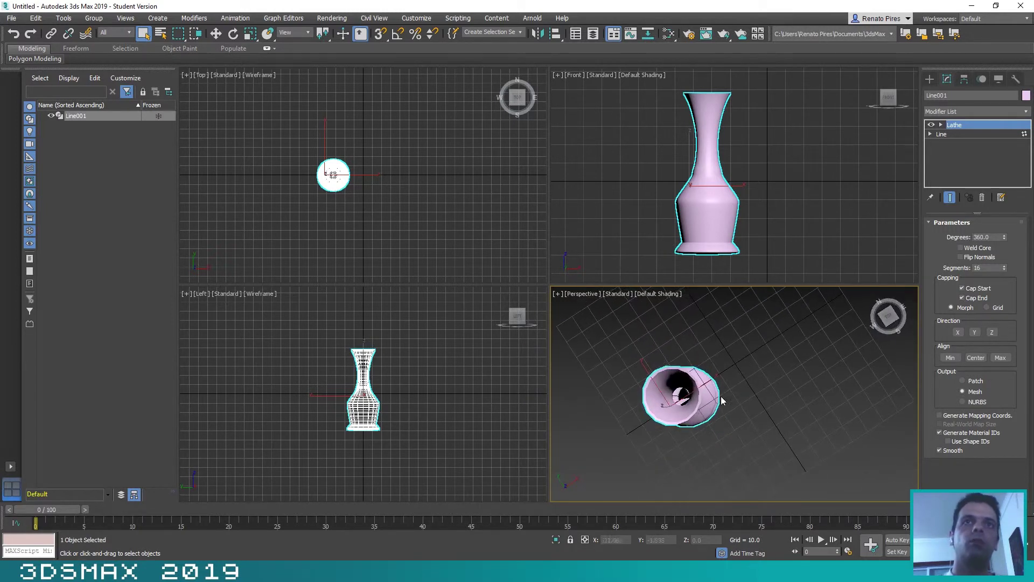
pyautogui.moveTo(720, 439); pyautogui.dragTo(741, 381, button='middle')
pyautogui.scroll(6, 744, 380)
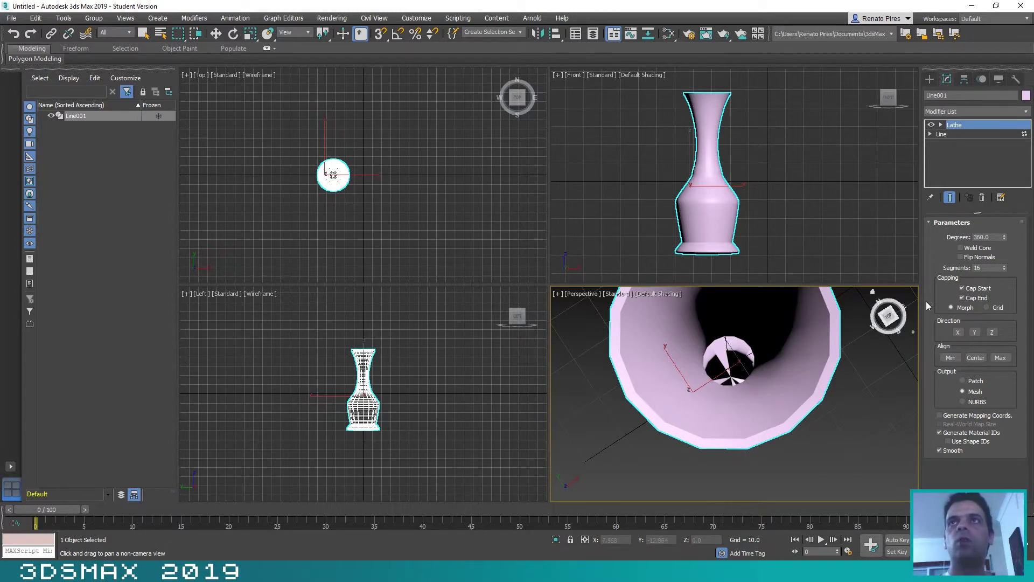
# Enable Weld Core on the Lathe and orbit to a low side view of the vase
pyautogui.click(962, 247)
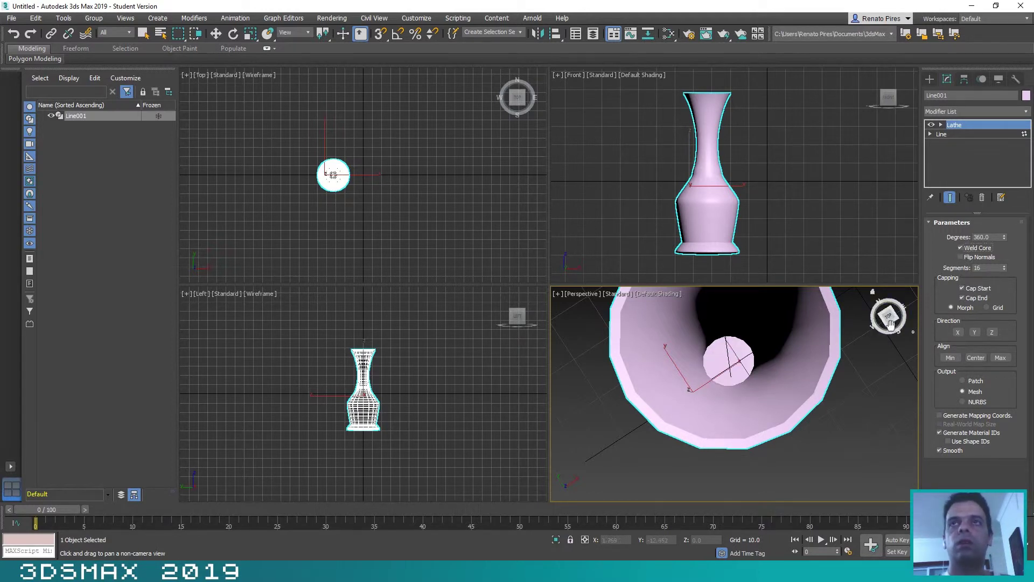
pyautogui.moveTo(889, 322); pyautogui.dragTo(890, 311)
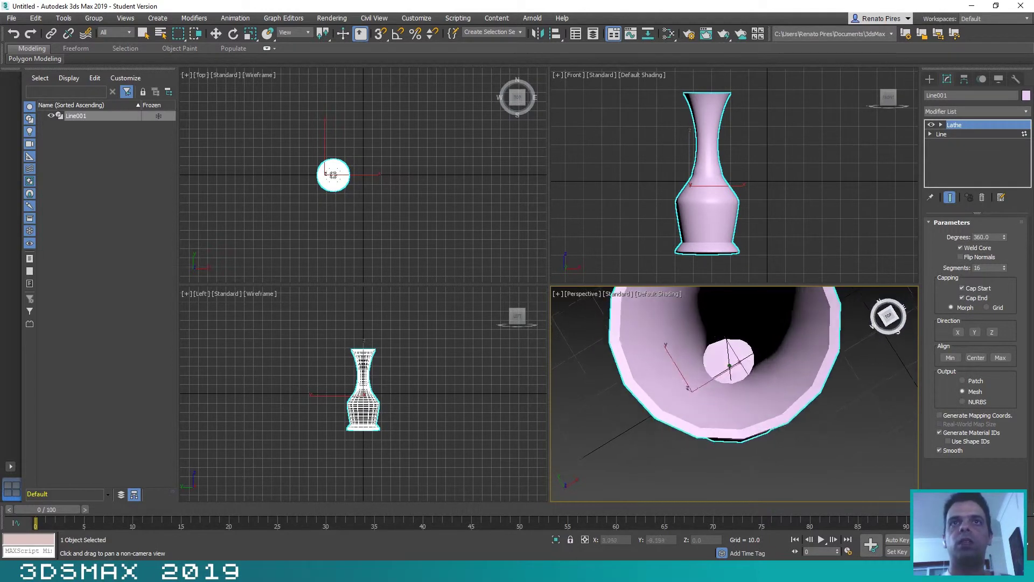
pyautogui.keyDown('alt'); pyautogui.moveTo(733, 388); pyautogui.dragTo(733, 323, button='middle'); pyautogui.keyUp('alt')
pyautogui.keyDown('alt'); pyautogui.moveTo(729, 366); pyautogui.dragTo(729, 347, button='middle'); pyautogui.keyUp('alt')
pyautogui.scroll(-2, 729, 347)
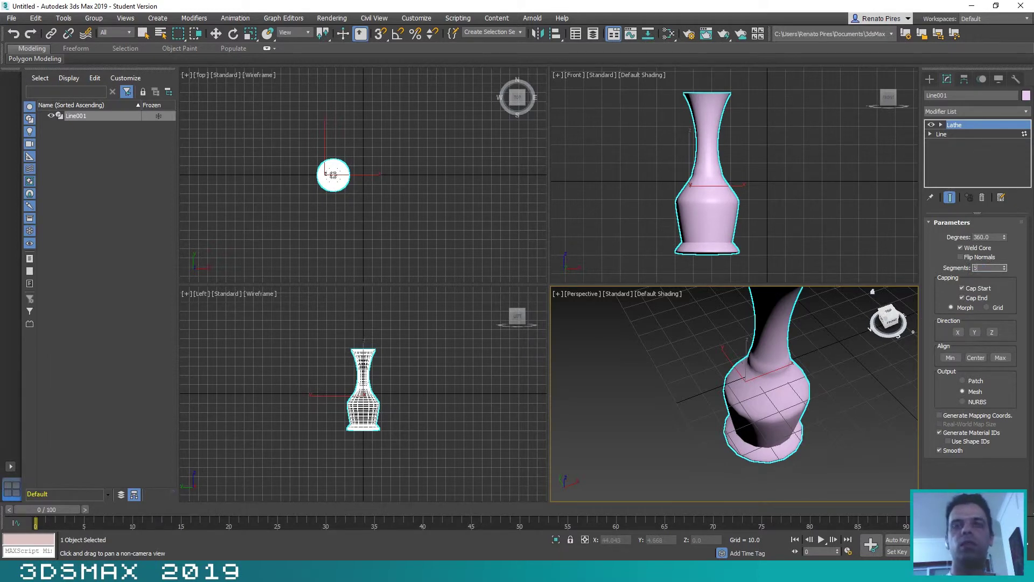
# Set Lathe segments to 50, then 30, check the result, and delete the vase
pyautogui.press('Return')
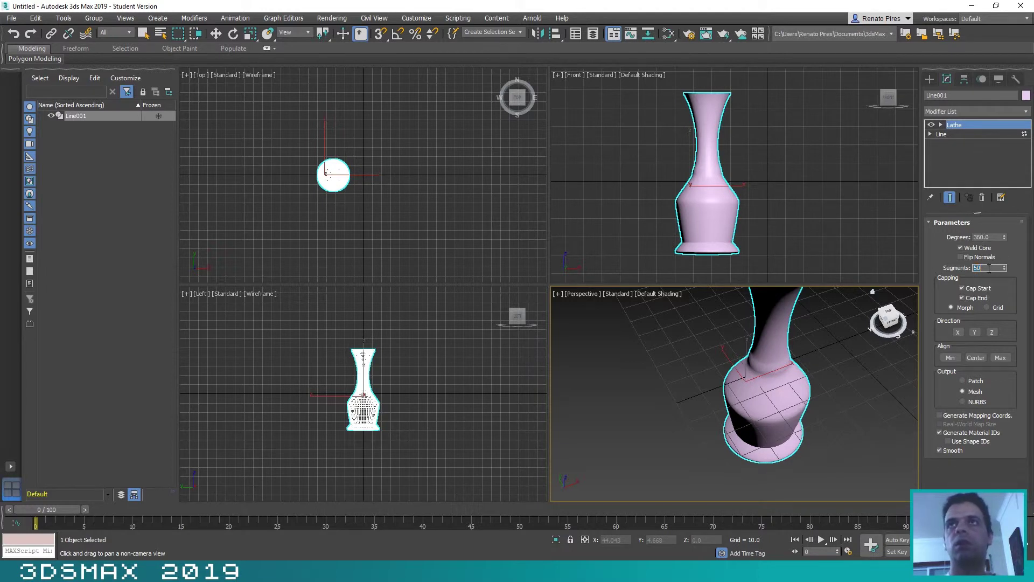
pyautogui.write('30')
pyautogui.press('Return')
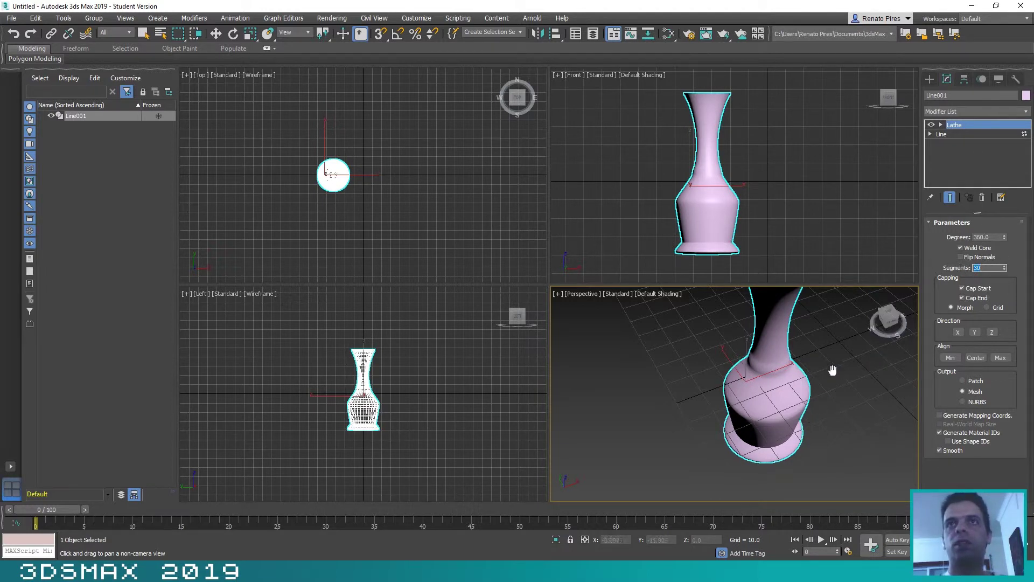
pyautogui.scroll(2, 816, 371)
pyautogui.scroll(-2, 811, 371)
pyautogui.scroll(-2, 809, 373)
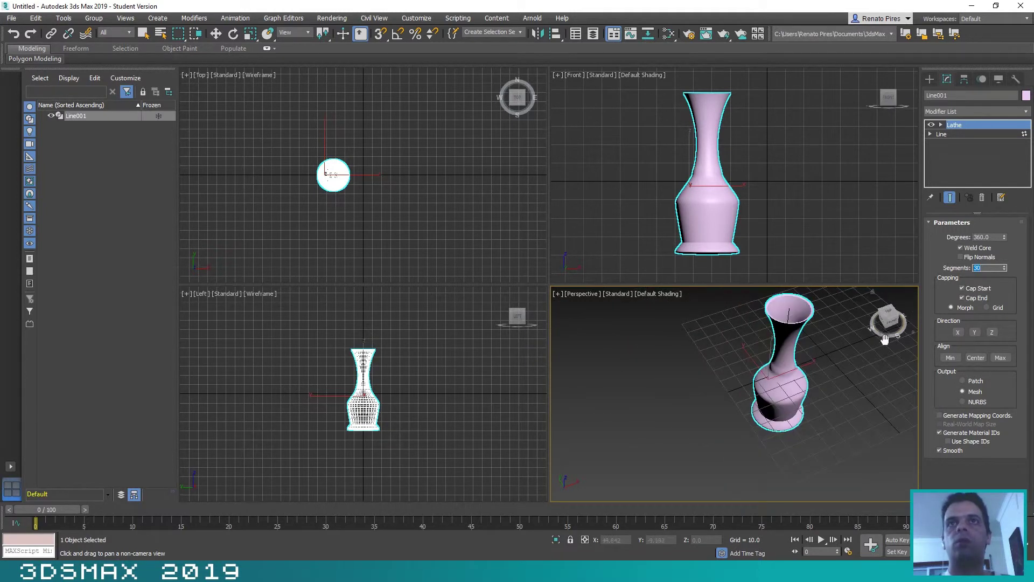
pyautogui.moveTo(886, 327)
pyautogui.mouseDown()
pyautogui.moveTo(889, 344)
pyautogui.moveTo(883, 322)
pyautogui.mouseUp()
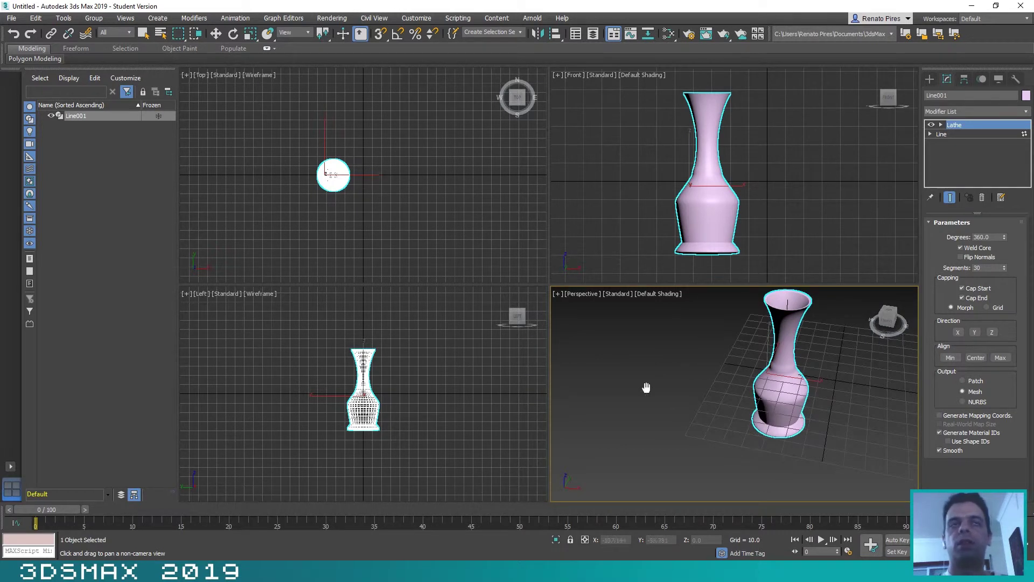
pyautogui.click(143, 33)
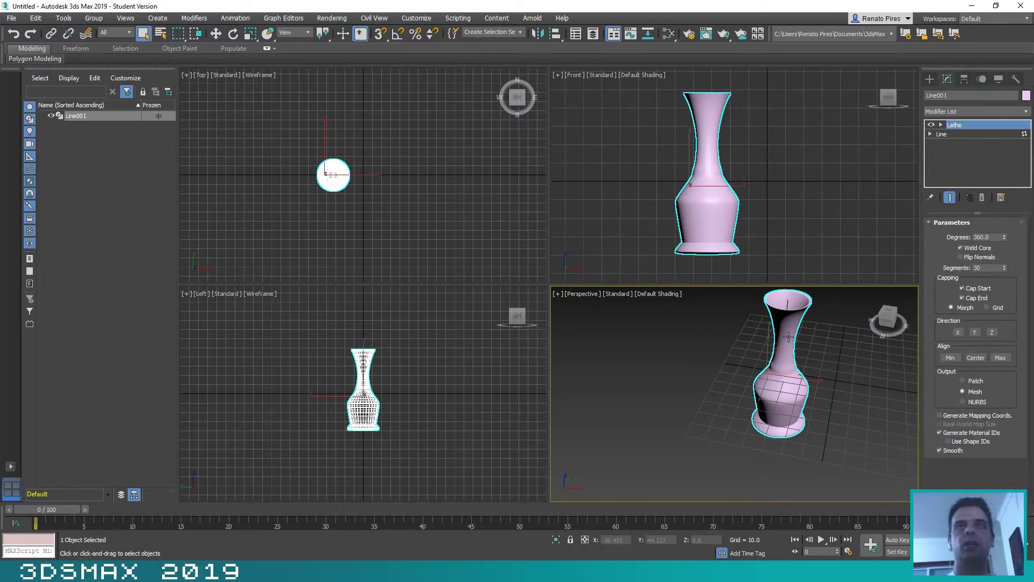
pyautogui.press('Delete')
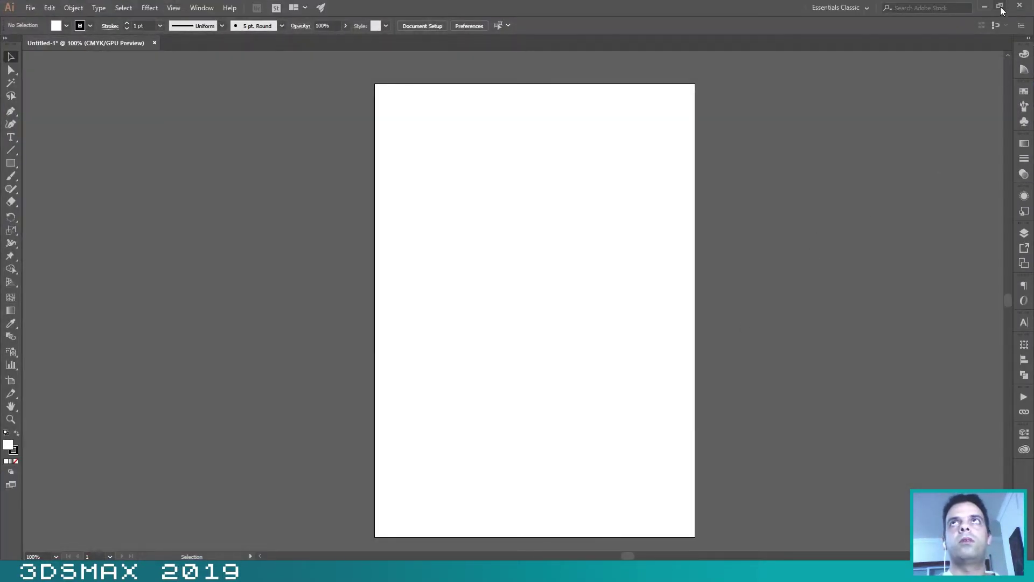
# Restore the Illustrator window and deselect the placed wine_glass.jpg photo on the artboard
pyautogui.click(1000, 5)
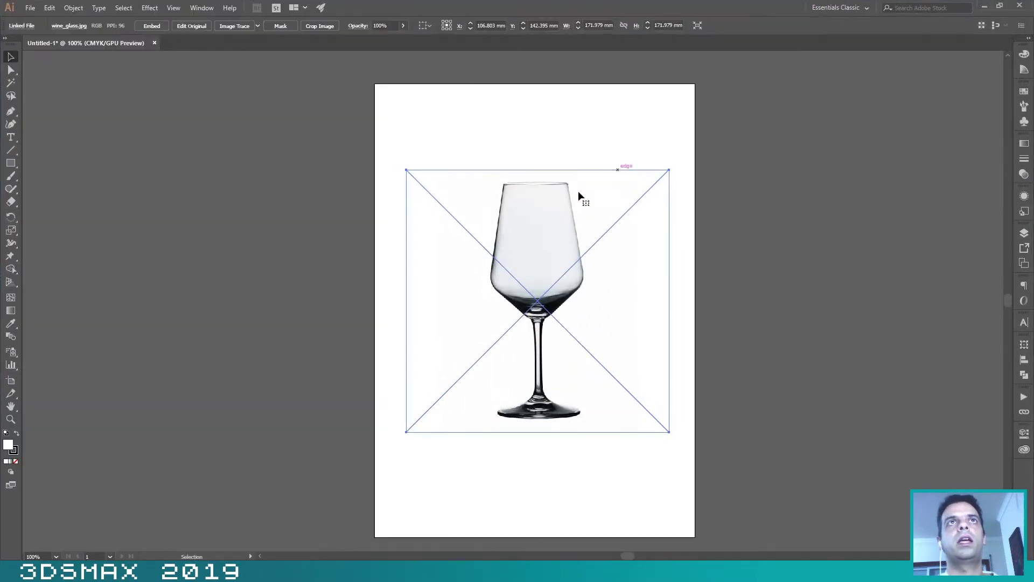
pyautogui.click(283, 291)
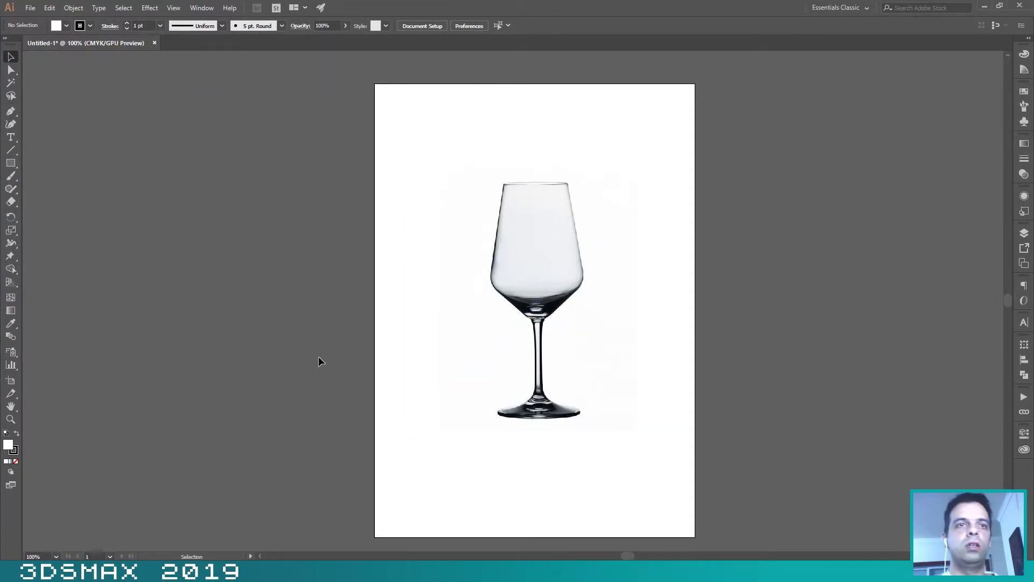
# Zoom the canvas to 200% on the wine glass photo
pyautogui.click(13, 113)
pyautogui.click(9, 423)
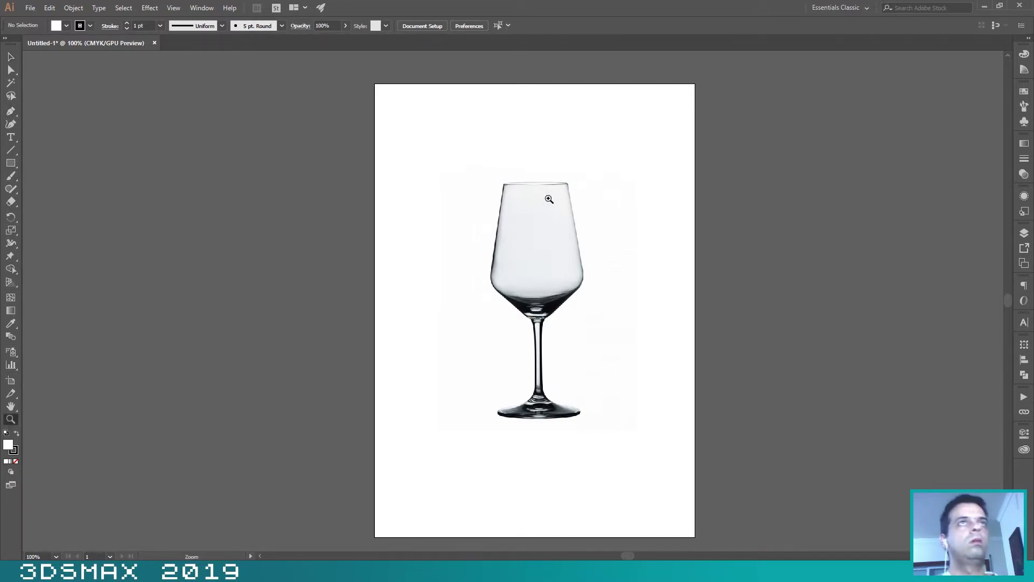
pyautogui.click(575, 212)
pyautogui.click(452, 322)
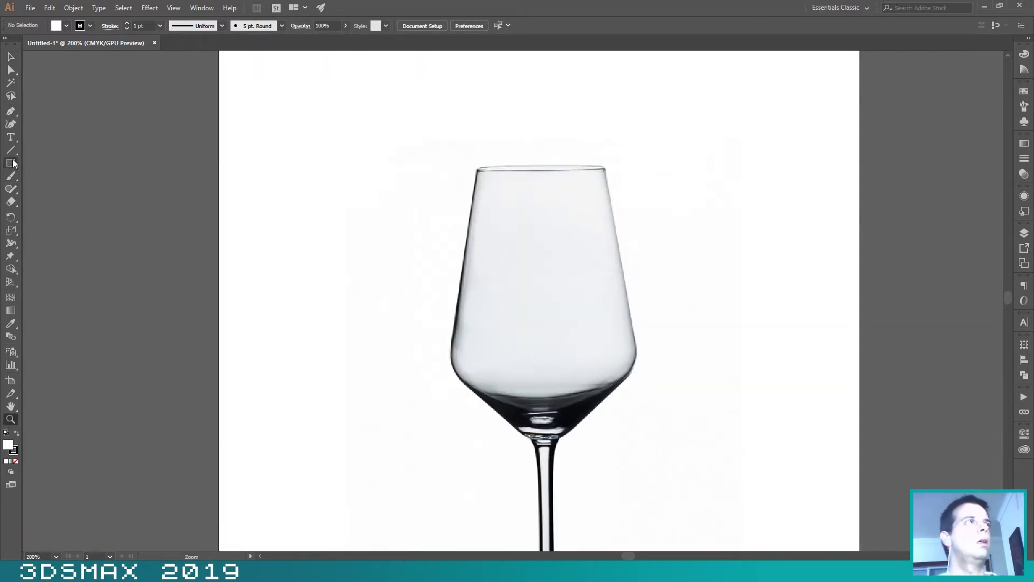
pyautogui.click(10, 112)
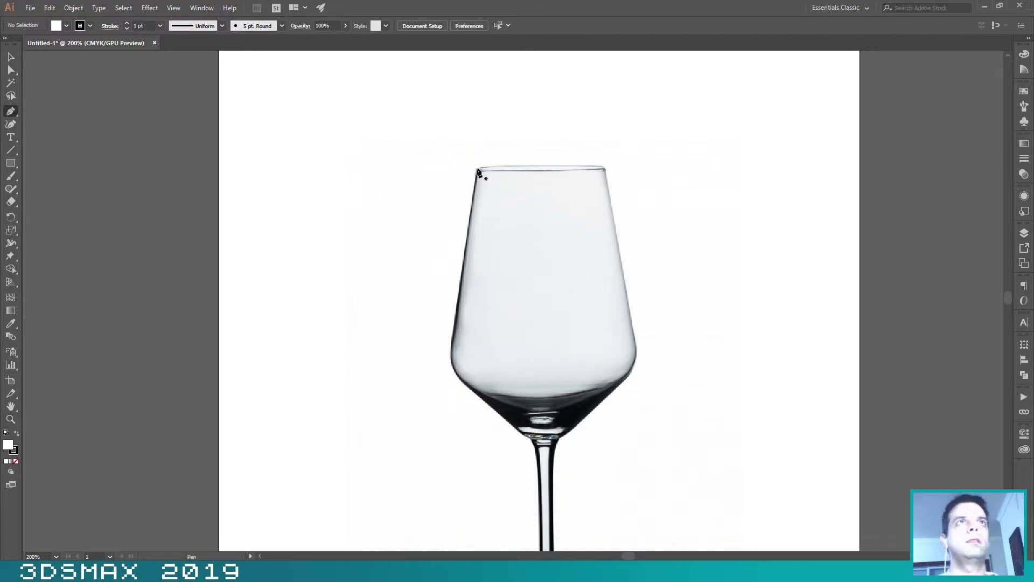
# Start the pen path at the left rim and curve it around the bowl's lower edge
pyautogui.click(477, 171)
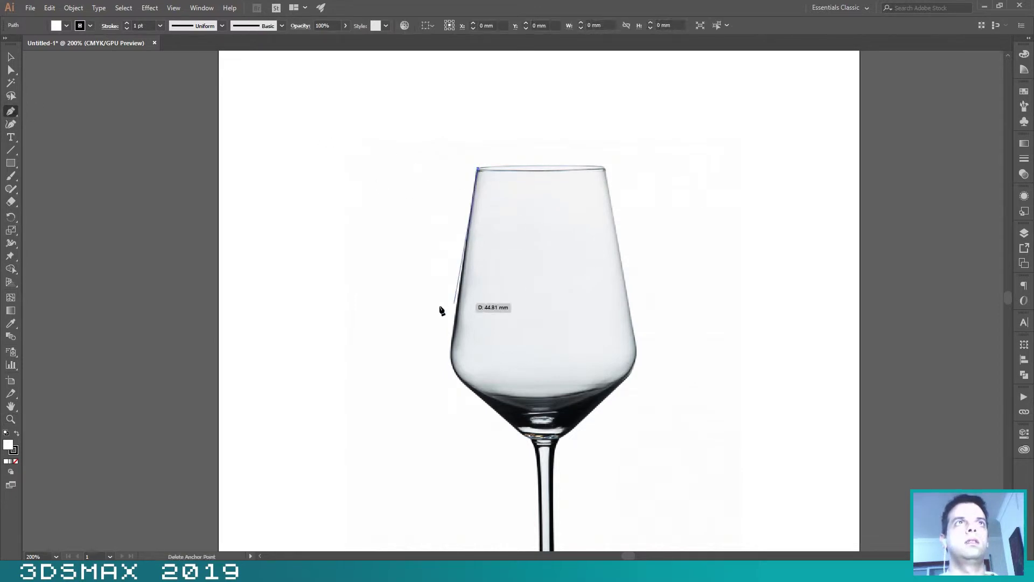
pyautogui.click(451, 351)
pyautogui.moveTo(472, 395); pyautogui.dragTo(483, 405)
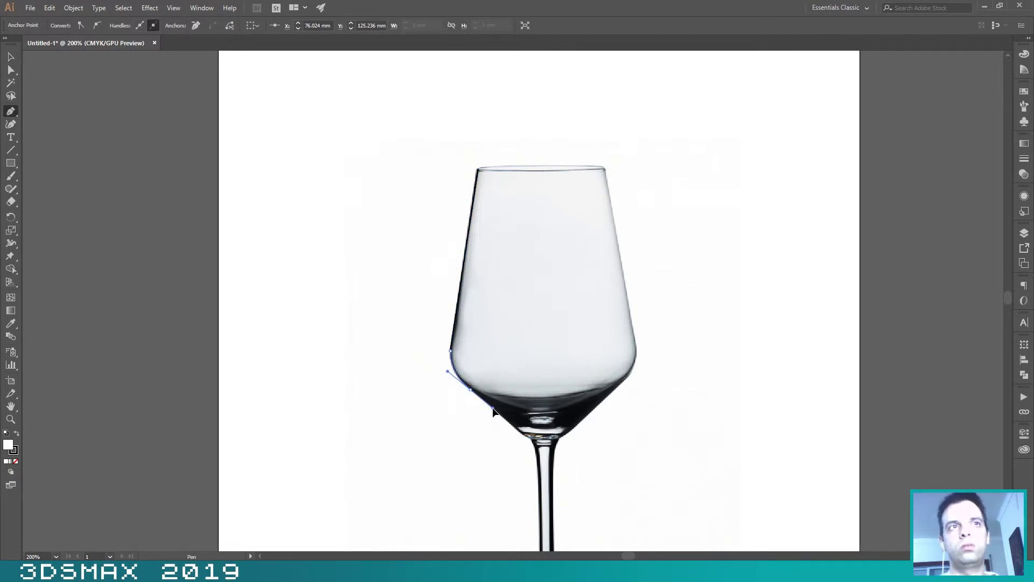
pyautogui.moveTo(493, 408); pyautogui.dragTo(496, 412)
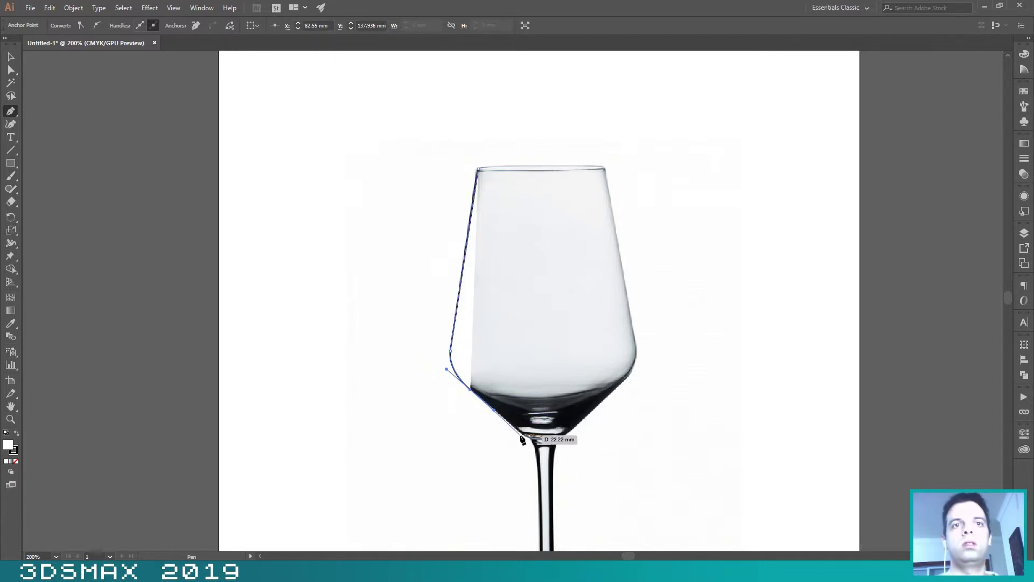
pyautogui.scroll(-2, 1011, 300)
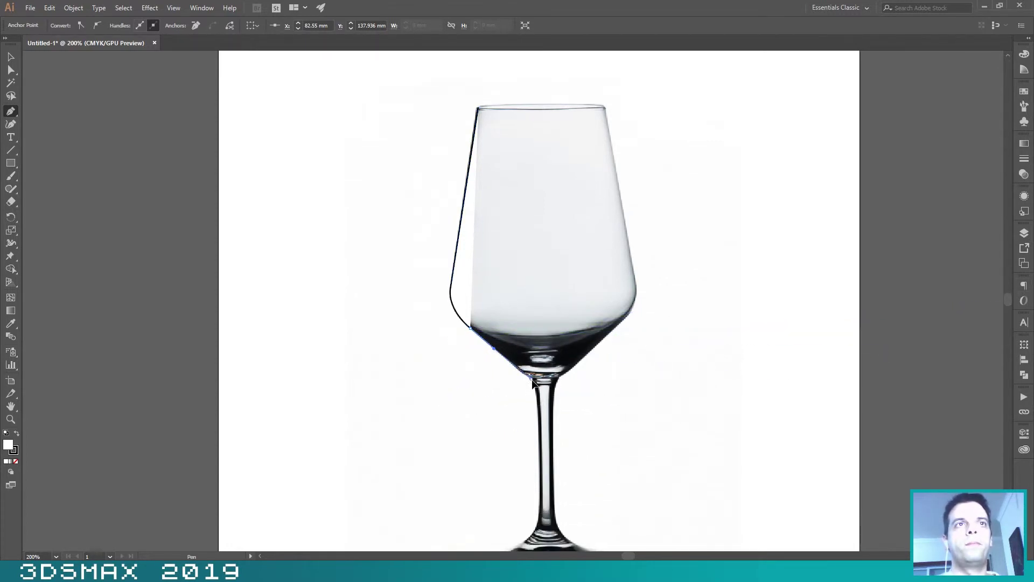
# Continue the path down the stem and out along the base to its centre
pyautogui.click(531, 381)
pyautogui.moveTo(540, 441); pyautogui.dragTo(539, 484)
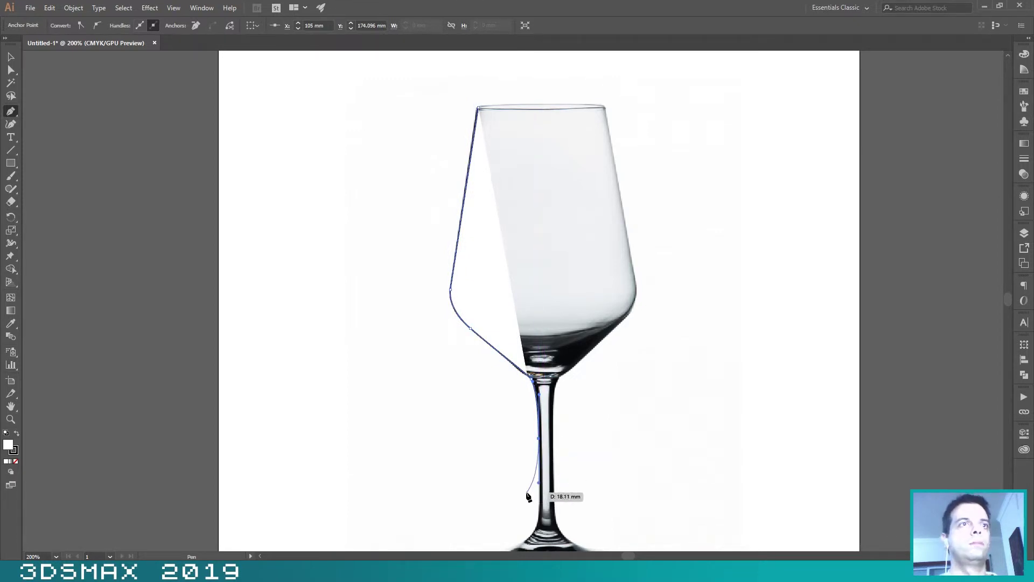
pyautogui.moveTo(548, 508); pyautogui.dragTo(541, 341)
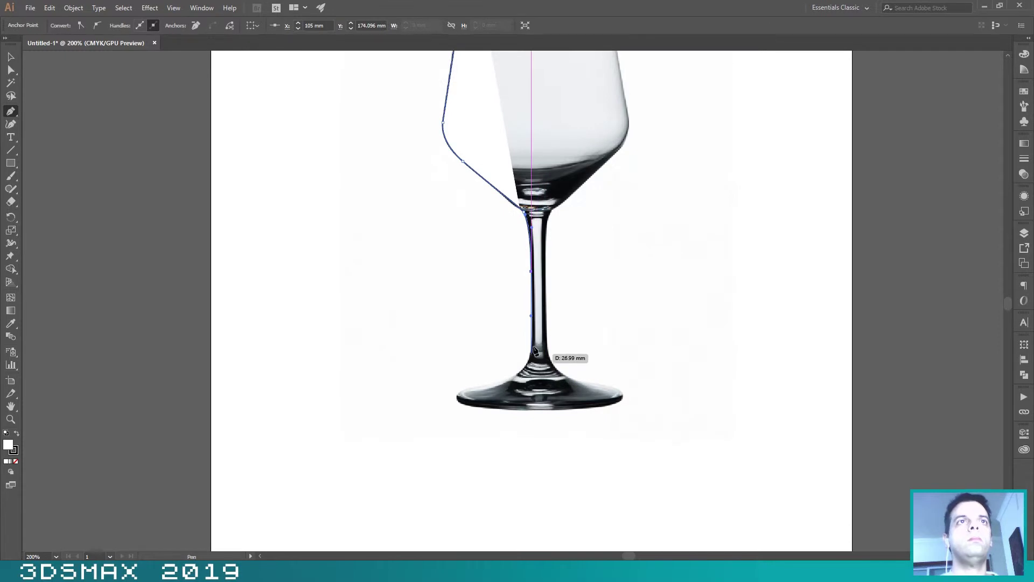
pyautogui.click(532, 344)
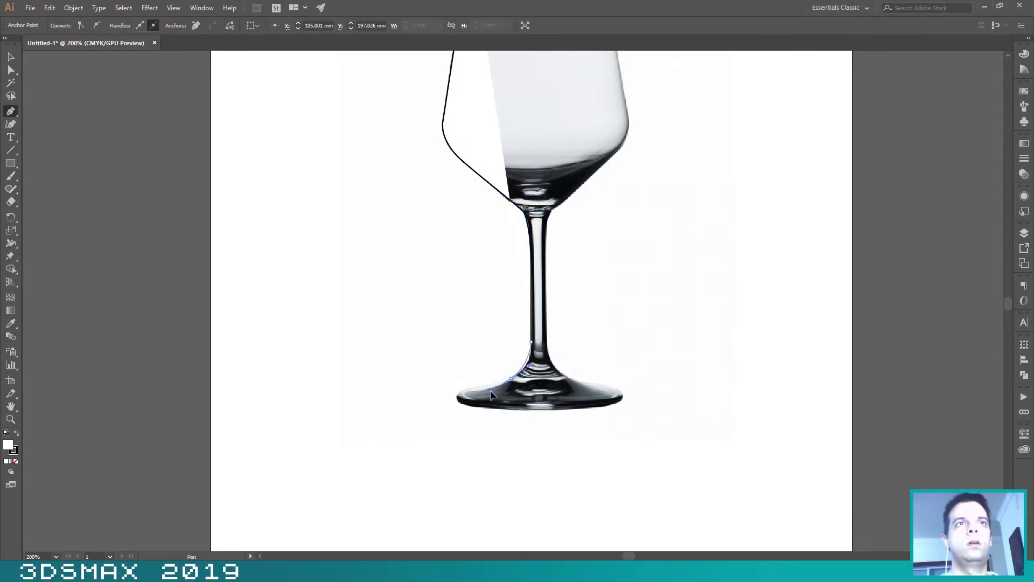
pyautogui.moveTo(488, 389)
pyautogui.mouseDown()
pyautogui.moveTo(461, 397)
pyautogui.moveTo(461, 407)
pyautogui.moveTo(544, 402)
pyautogui.mouseUp()
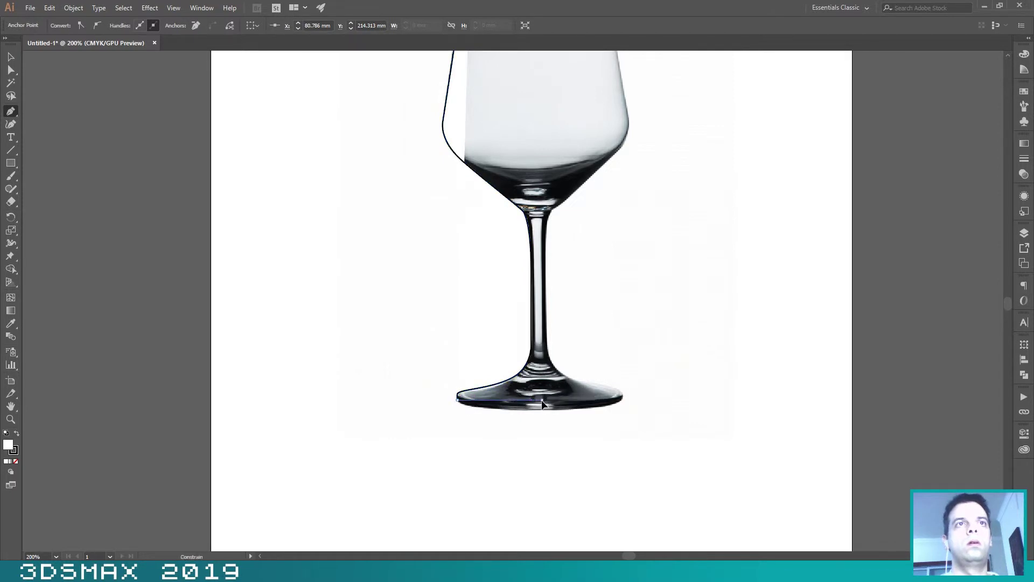
pyautogui.click(541, 400)
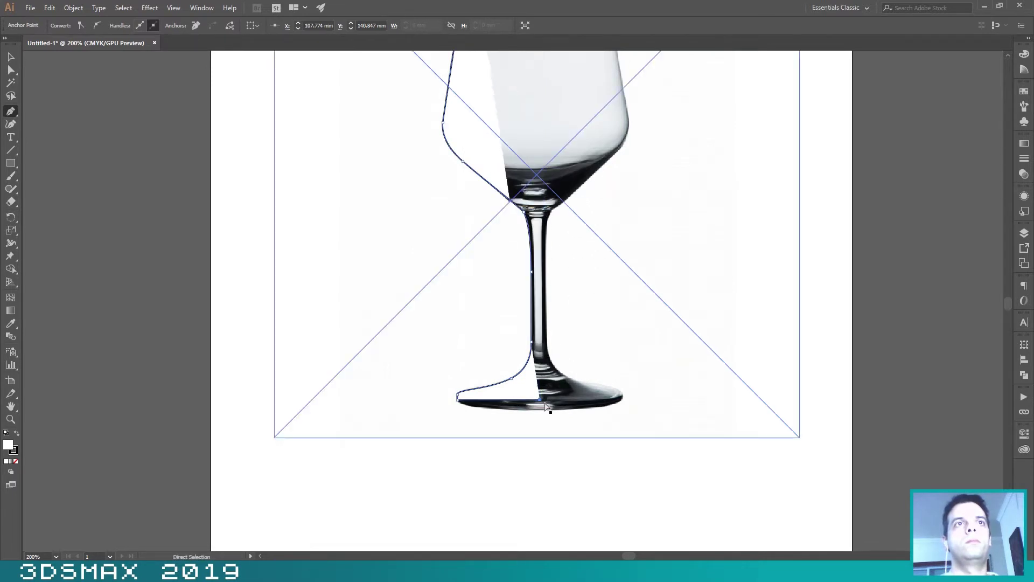
pyautogui.click(538, 402)
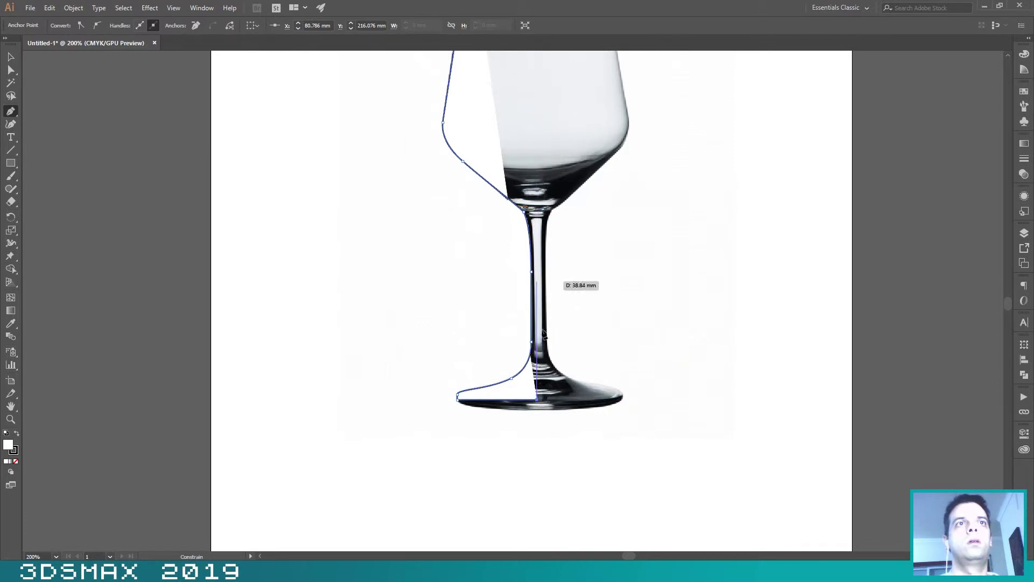
pyautogui.keyDown('ctrl'); pyautogui.click(541, 404); pyautogui.keyUp('ctrl')
pyautogui.click(539, 401)
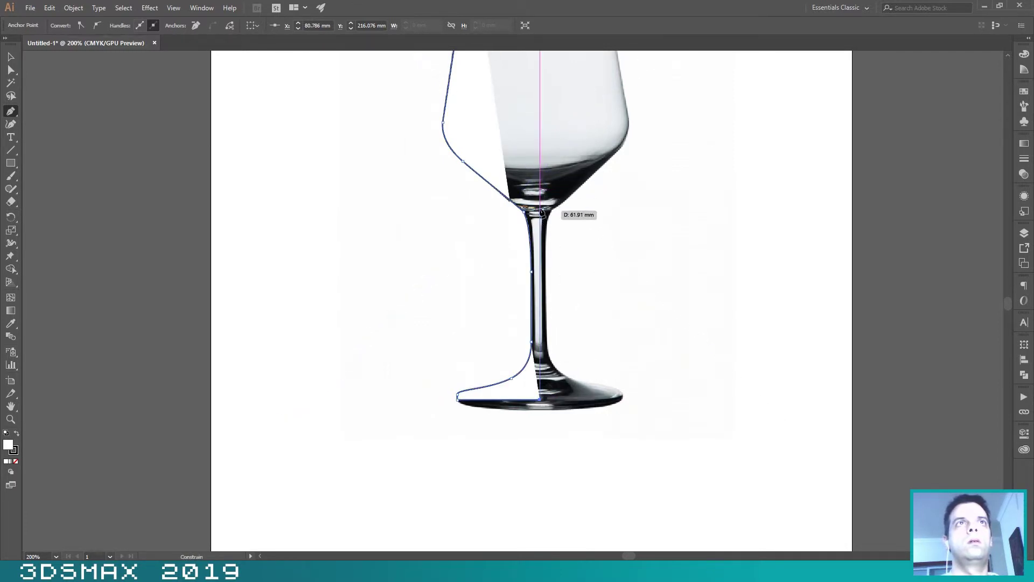
# Run the path straight up the centre, then set the path's fill to None
pyautogui.keyDown('shift'); pyautogui.click(539, 171); pyautogui.keyUp('shift')
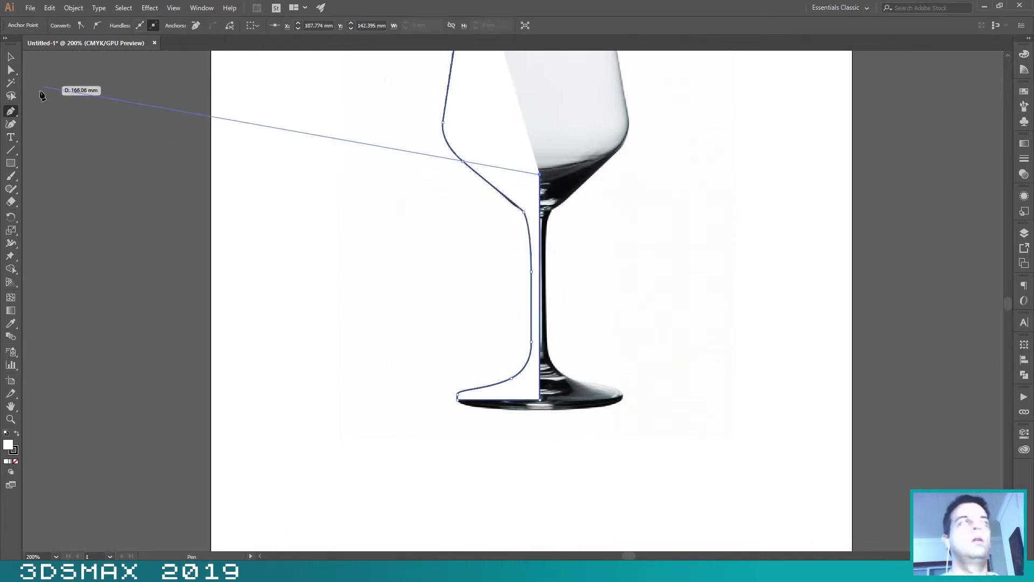
pyautogui.click(11, 56)
pyautogui.click(351, 111)
pyautogui.click(443, 124)
pyautogui.click(56, 25)
pyautogui.click(7, 44)
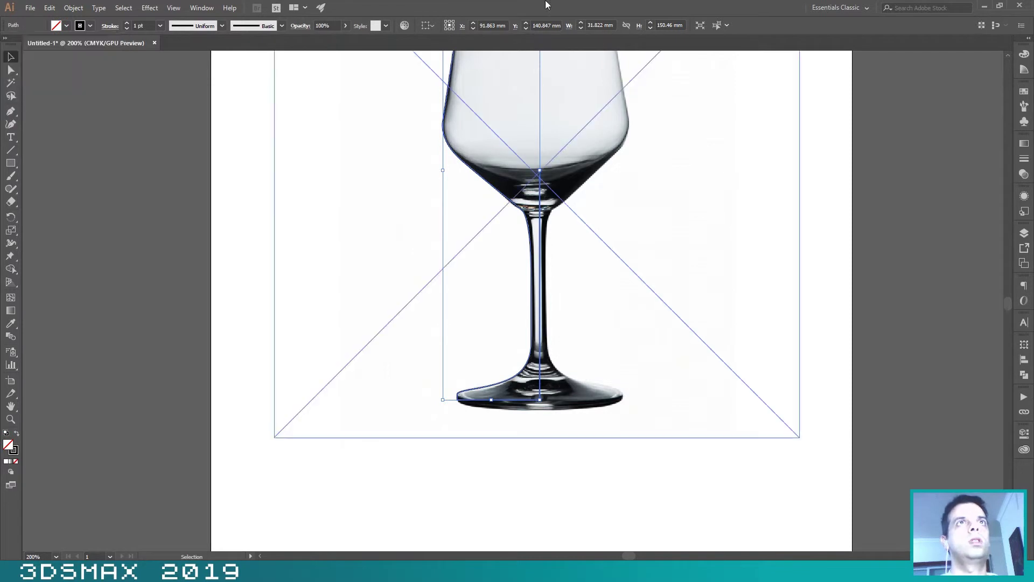
pyautogui.click(584, 153)
# Resume the path at the bowl's bottom centre and curve it up inside the bowl
pyautogui.click(10, 111)
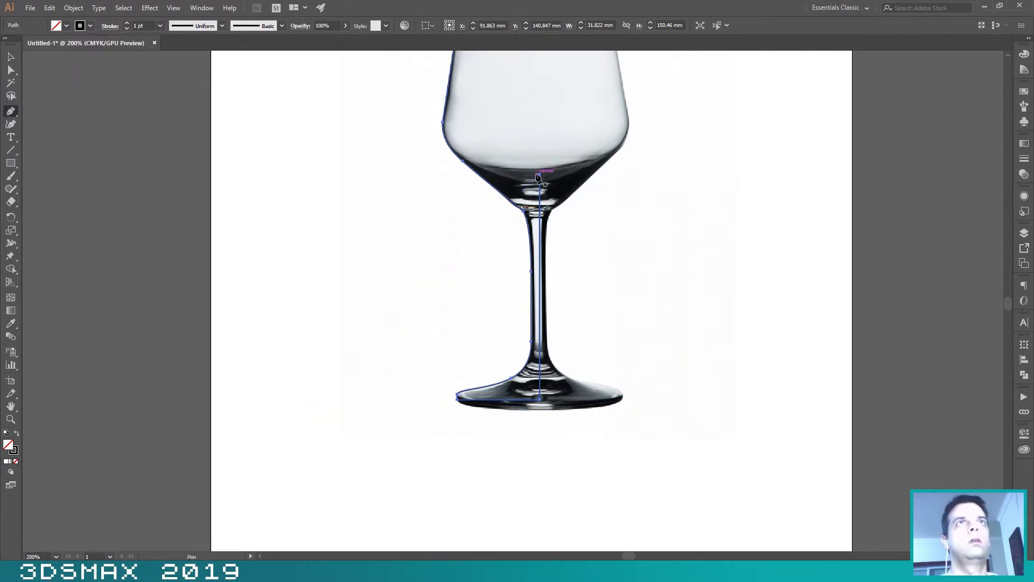
pyautogui.click(539, 172)
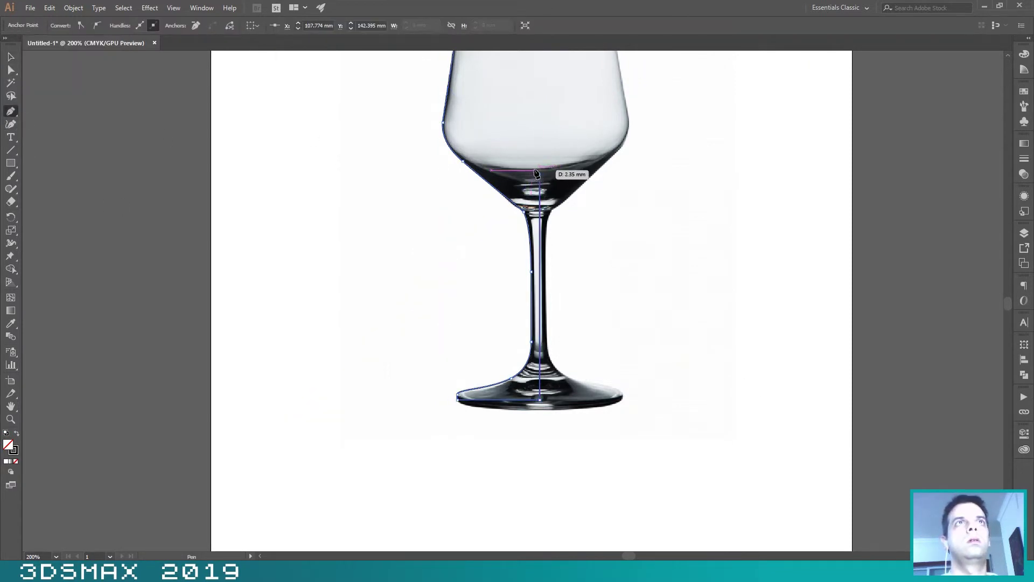
pyautogui.click(540, 173)
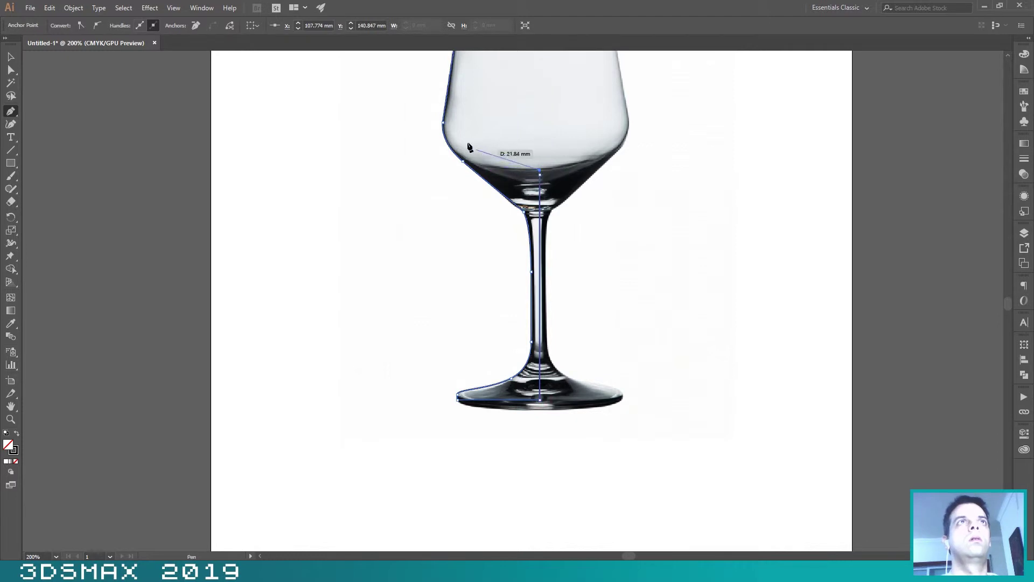
pyautogui.moveTo(452, 141); pyautogui.dragTo(424, 335)
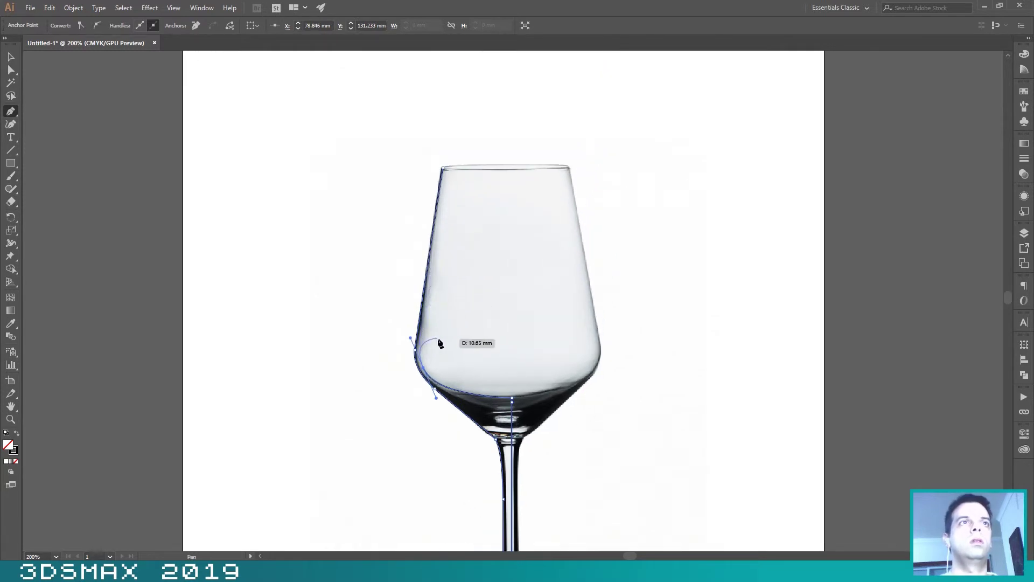
pyautogui.keyDown('ctrl'); pyautogui.click(430, 343); pyautogui.keyUp('ctrl')
# Add anchors up the glass's left edge to the top-left rim
pyautogui.click(453, 393)
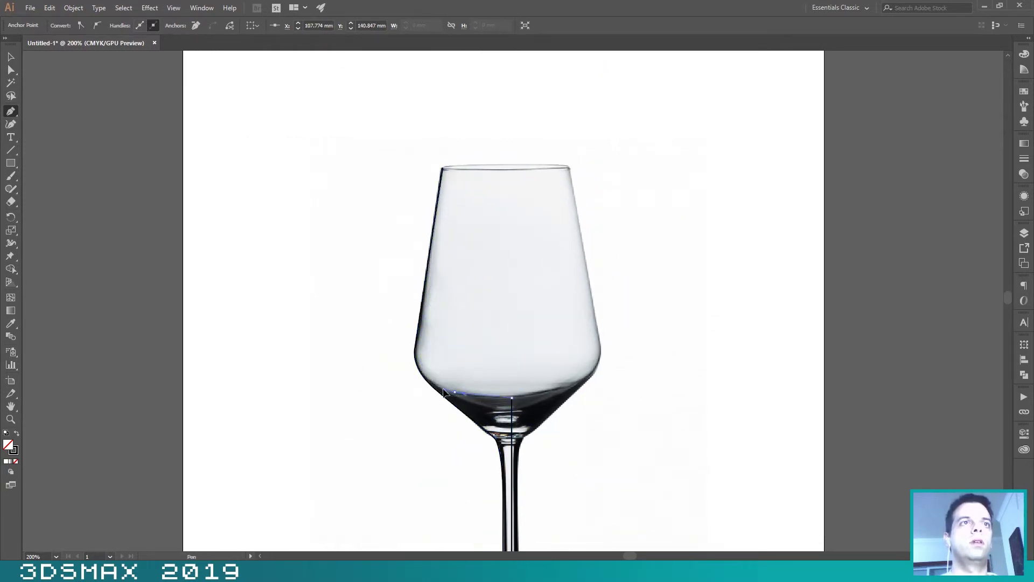
pyautogui.click(441, 389)
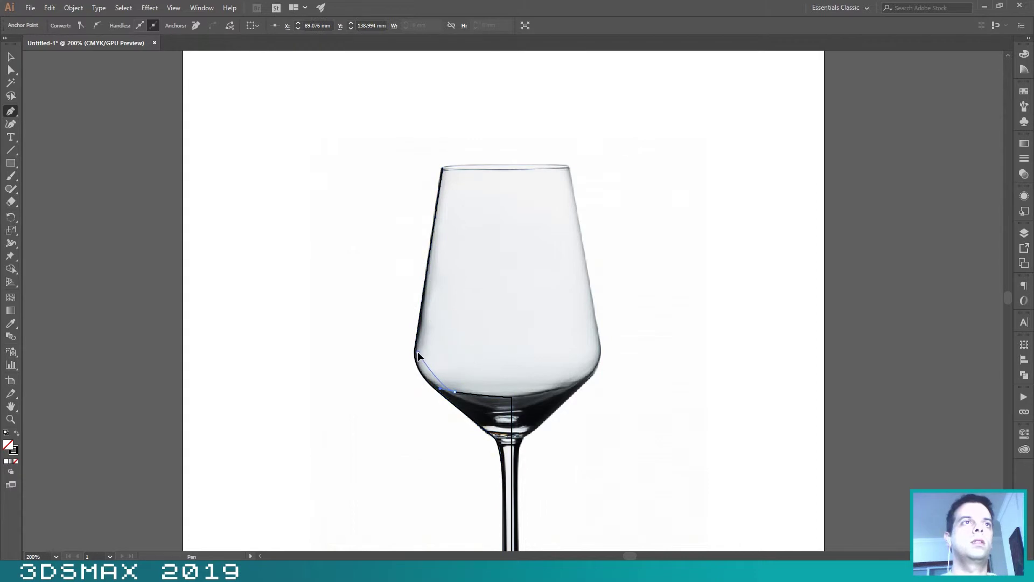
pyautogui.click(418, 351)
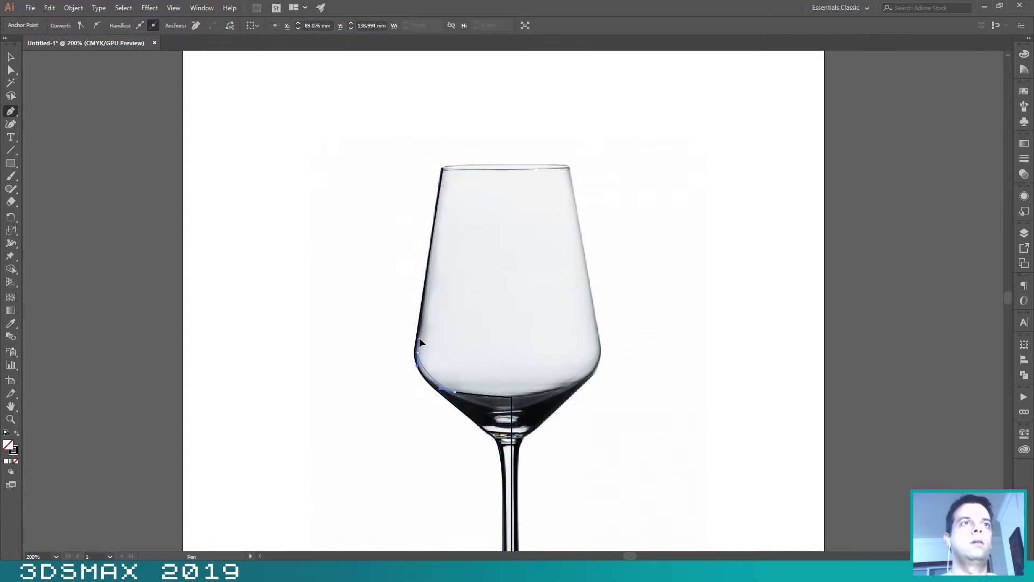
pyautogui.click(419, 336)
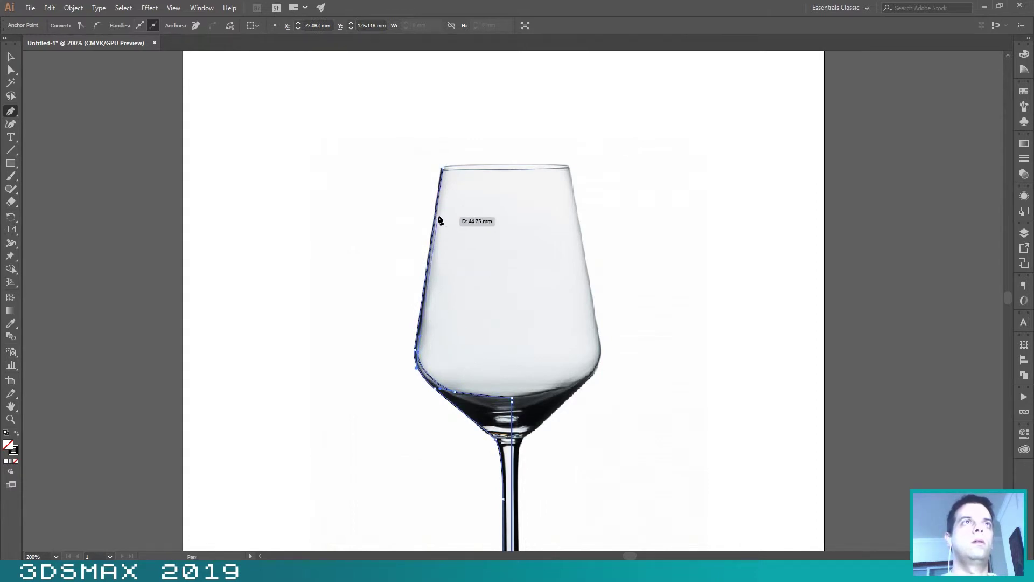
pyautogui.click(444, 173)
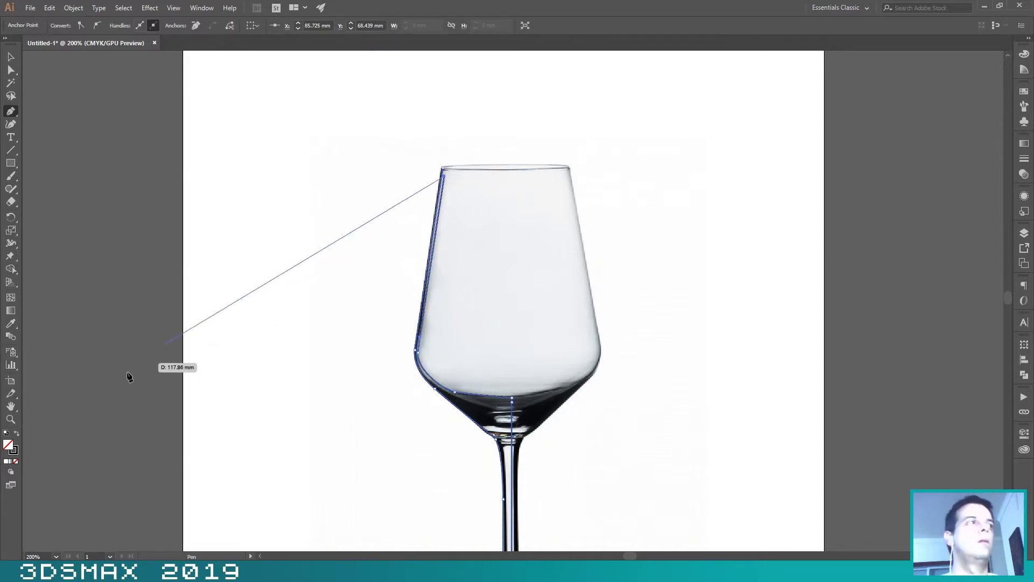
# Zoom in on the rim and place two anchors across its thickness
pyautogui.click(10, 420)
pyautogui.click(485, 196)
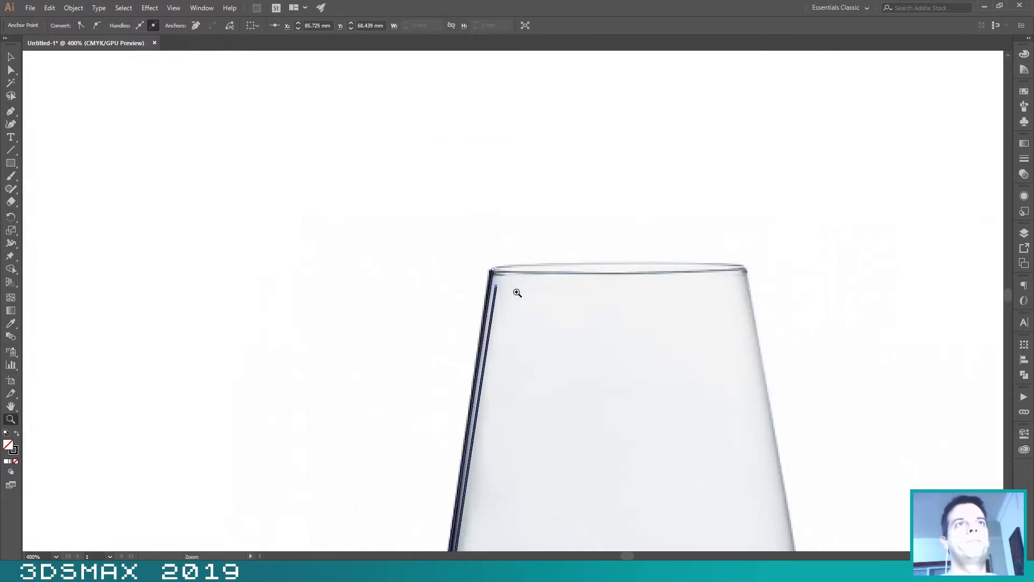
pyautogui.click(517, 293)
pyautogui.click(11, 111)
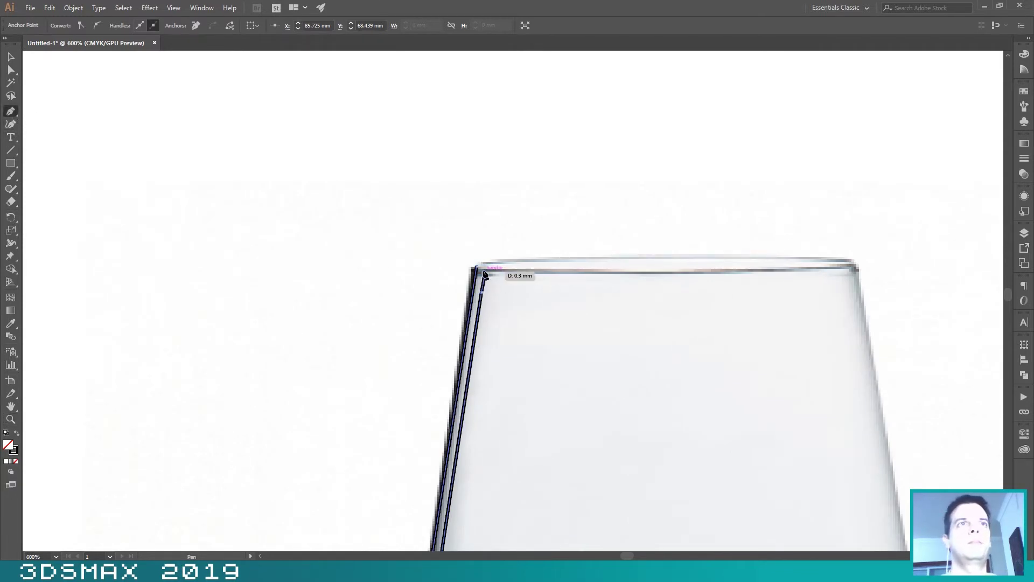
pyautogui.click(482, 268)
pyautogui.click(479, 266)
pyautogui.click(10, 420)
pyautogui.keyDown('alt'); pyautogui.click(548, 423); pyautogui.keyUp('alt')
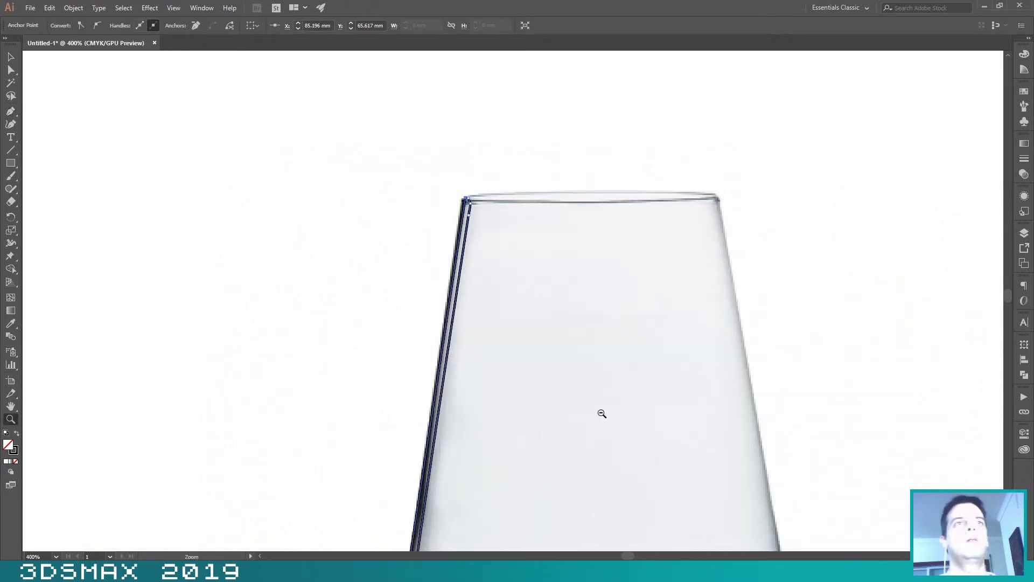
# Zoom out to the whole glass and delete the wine-glass photo
pyautogui.keyDown('alt'); pyautogui.click(603, 413); pyautogui.keyUp('alt')
pyautogui.keyDown('alt'); pyautogui.click(548, 373); pyautogui.keyUp('alt')
pyautogui.keyDown('alt'); pyautogui.click(572, 311); pyautogui.keyUp('alt')
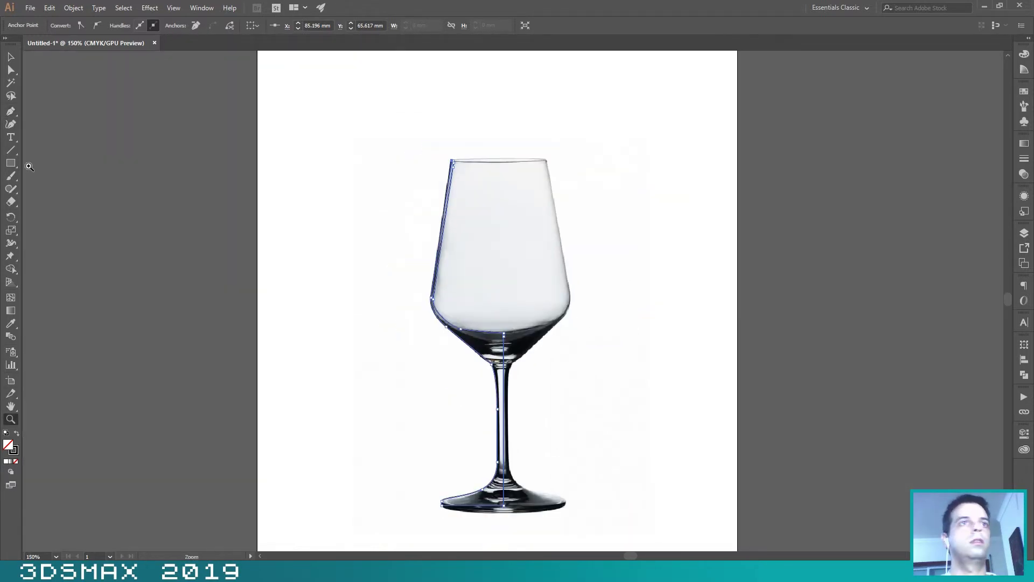
pyautogui.click(10, 58)
pyautogui.moveTo(548, 226); pyautogui.dragTo(674, 228)
pyautogui.press('Delete')
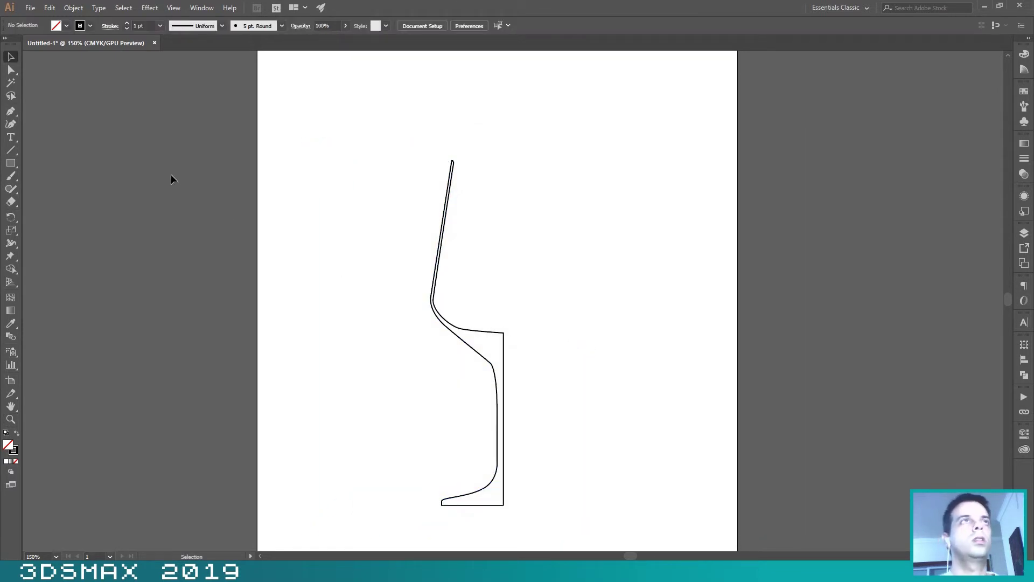
# Save As wine_glass on the Desktop and choose version Illustrator 8
pyautogui.click(30, 7)
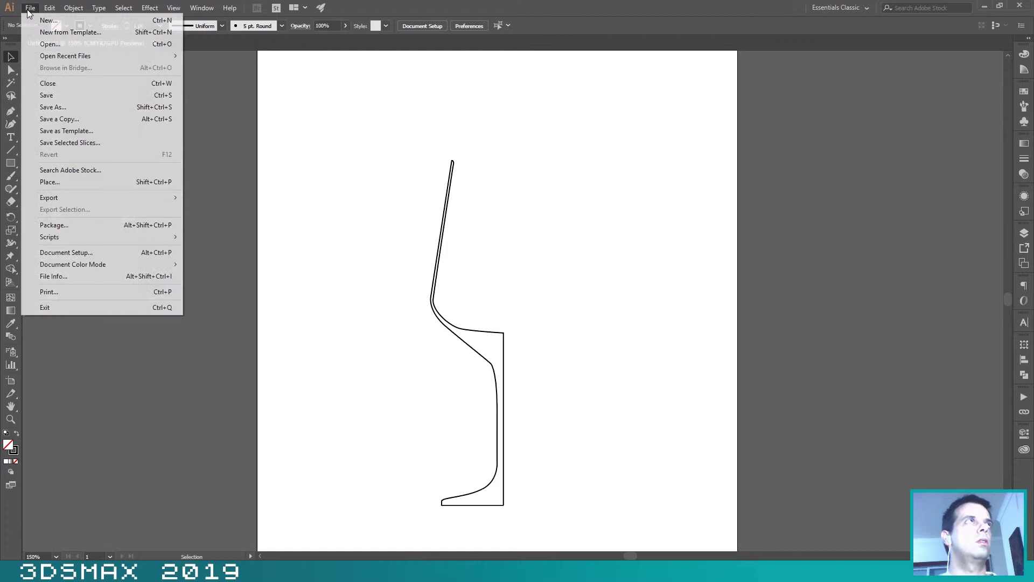
pyautogui.click(96, 107)
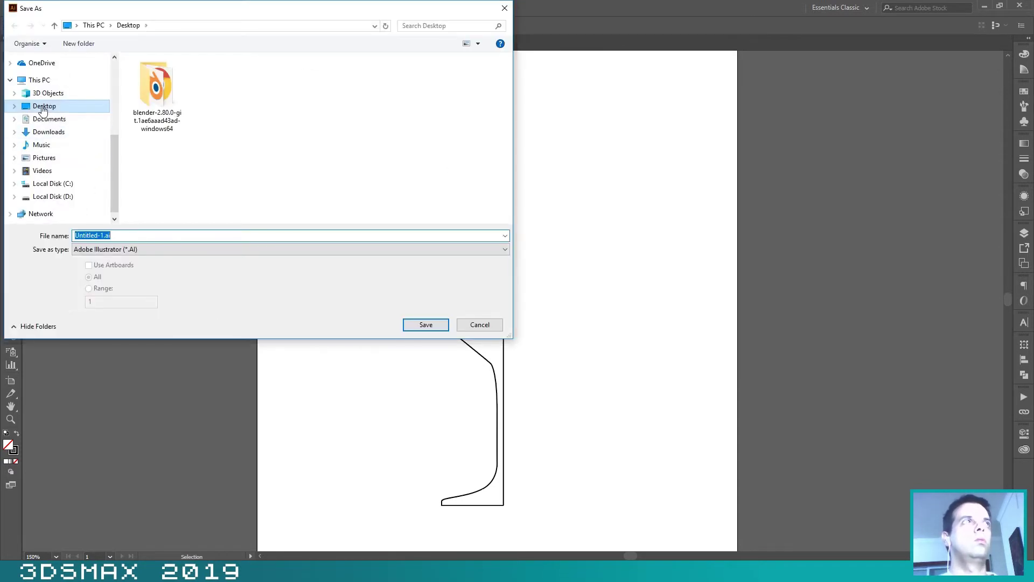
pyautogui.click(39, 106)
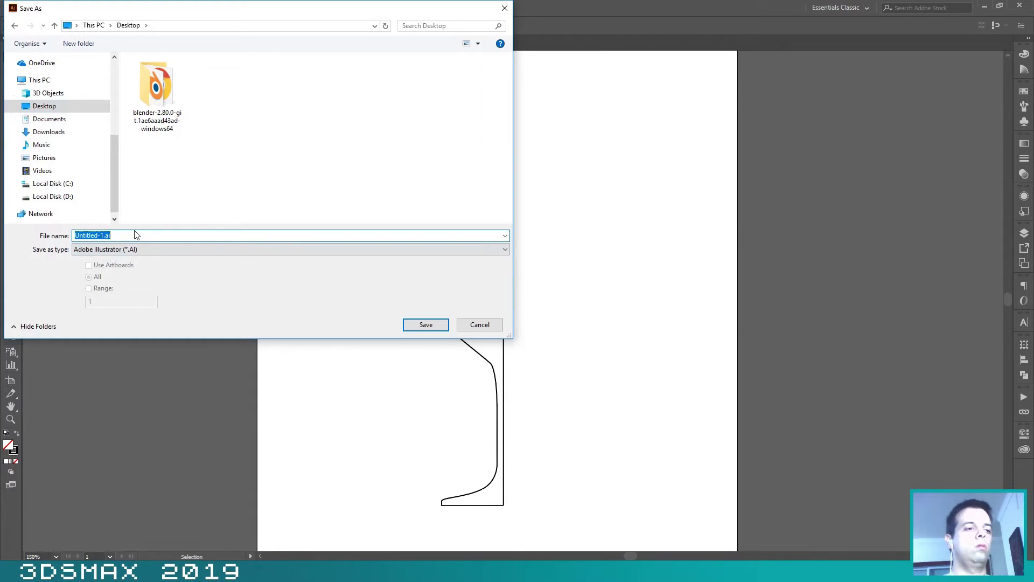
pyautogui.write('wine_glass')
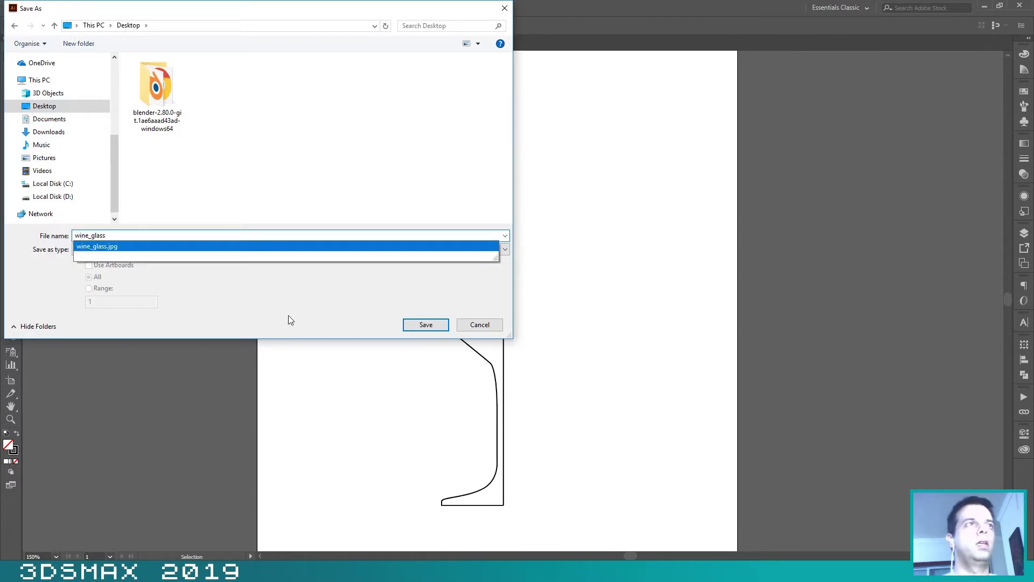
pyautogui.click(289, 312)
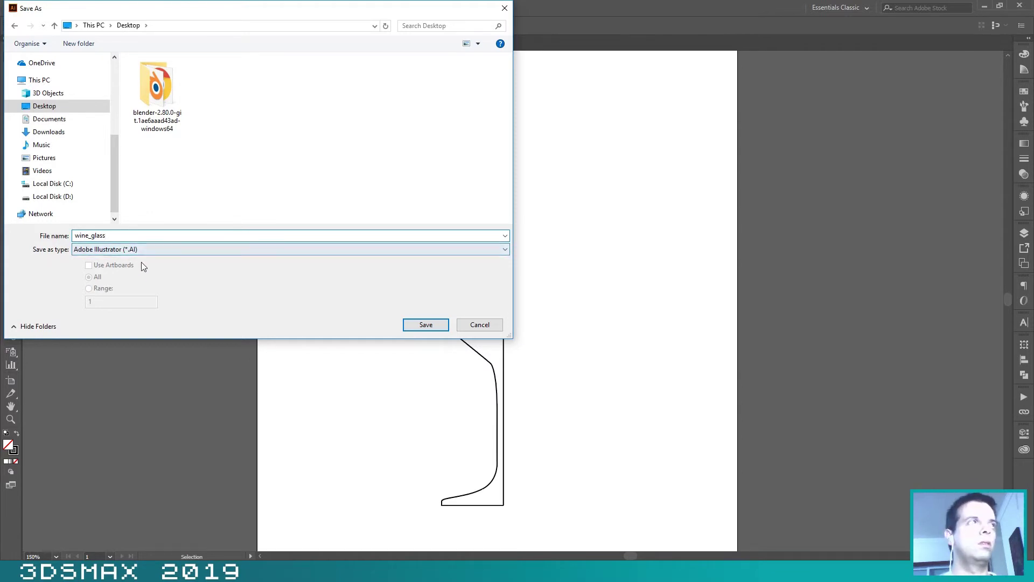
pyautogui.click(416, 321)
pyautogui.click(463, 137)
pyautogui.click(474, 269)
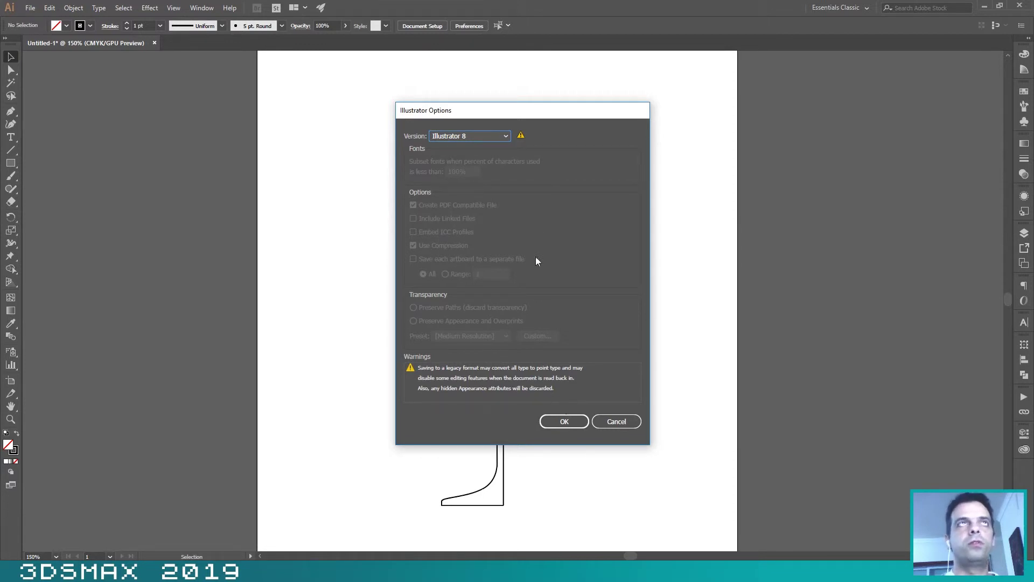
# Keep version Illustrator 8, confirm the options and accept the legacy-format warning
pyautogui.click(461, 136)
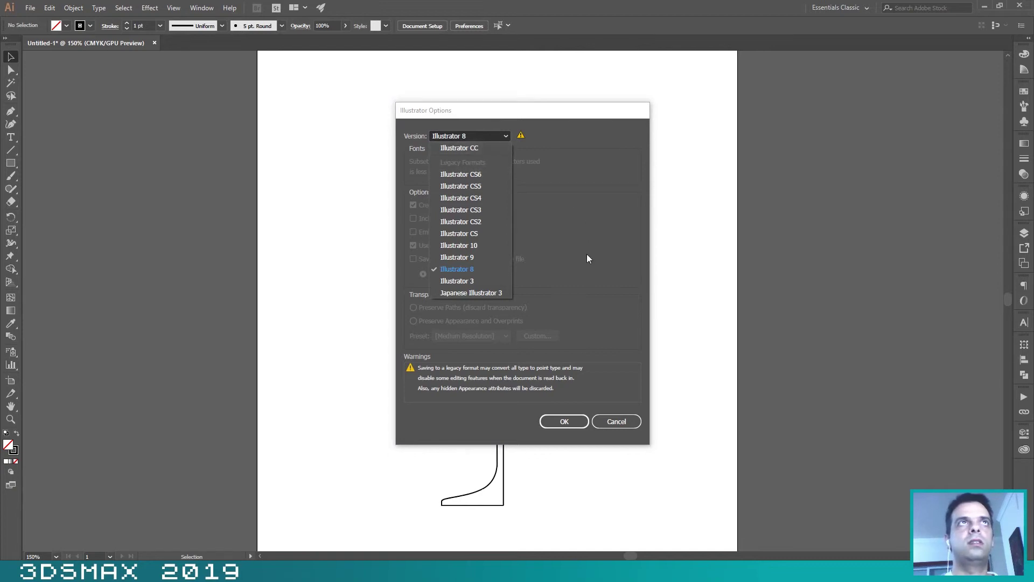
pyautogui.click(587, 115)
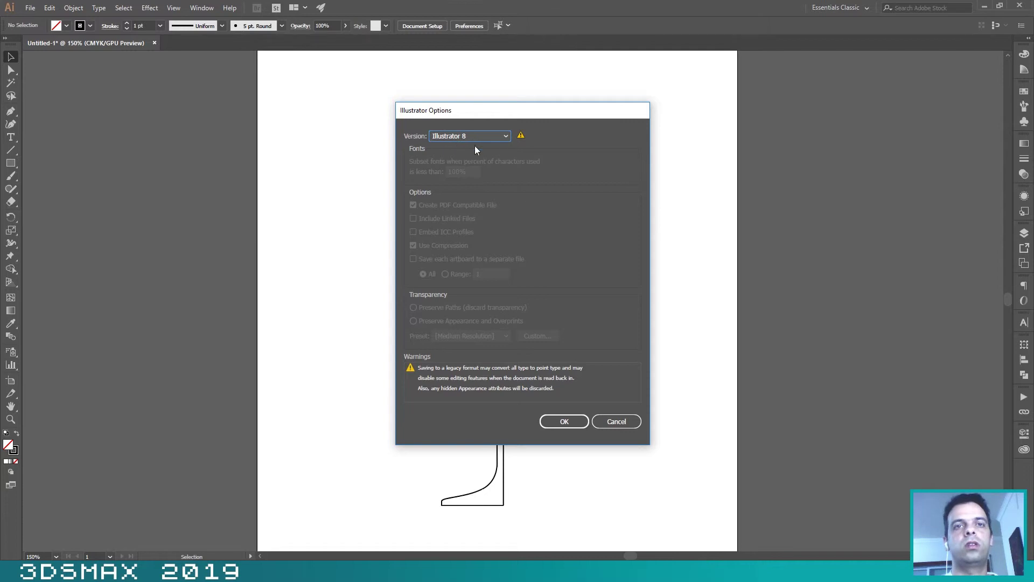
pyautogui.click(551, 421)
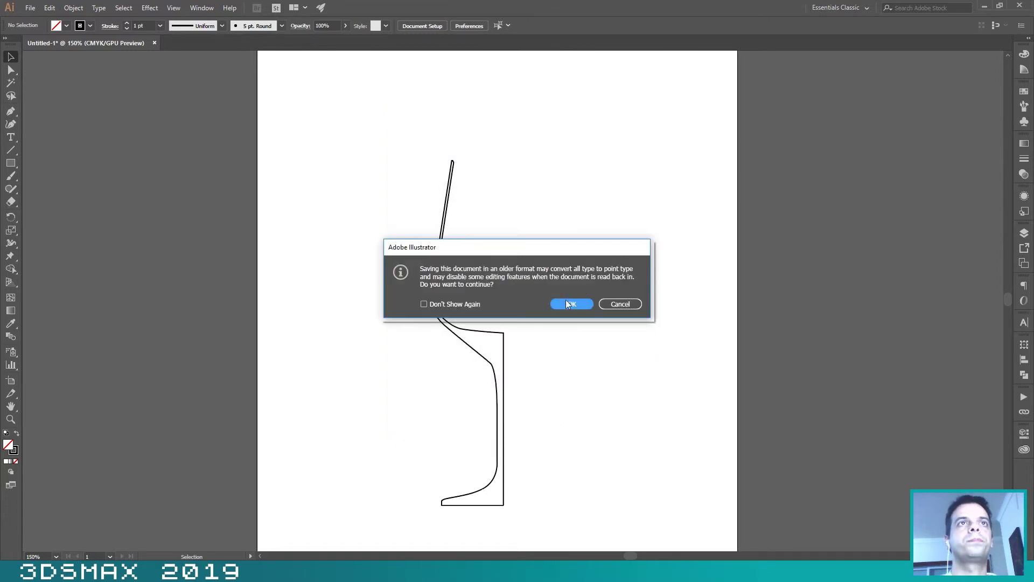
pyautogui.click(571, 302)
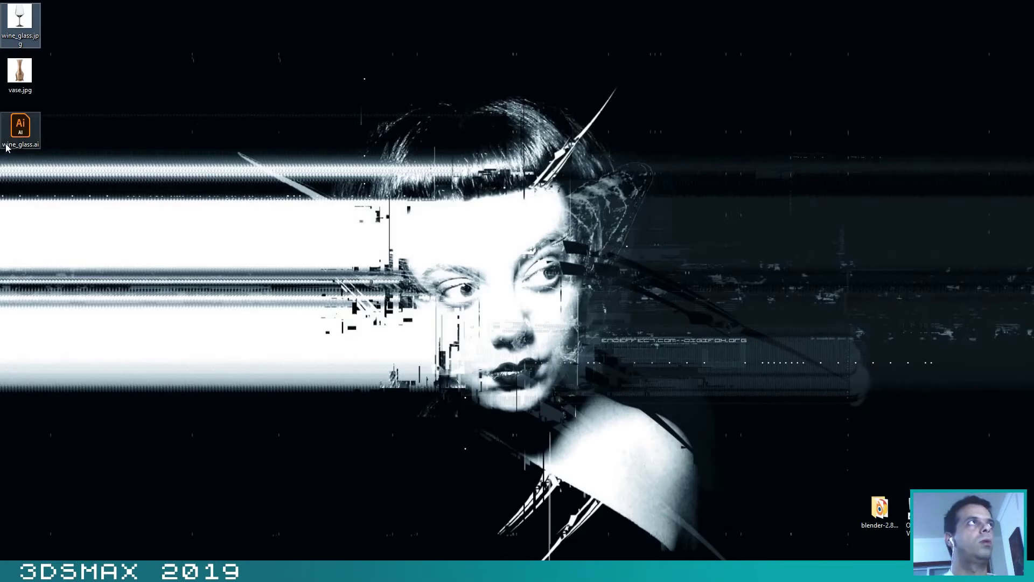
# Import wine_glass.ai from the Desktop, merging it into the scene as a single object
pyautogui.click(24, 132)
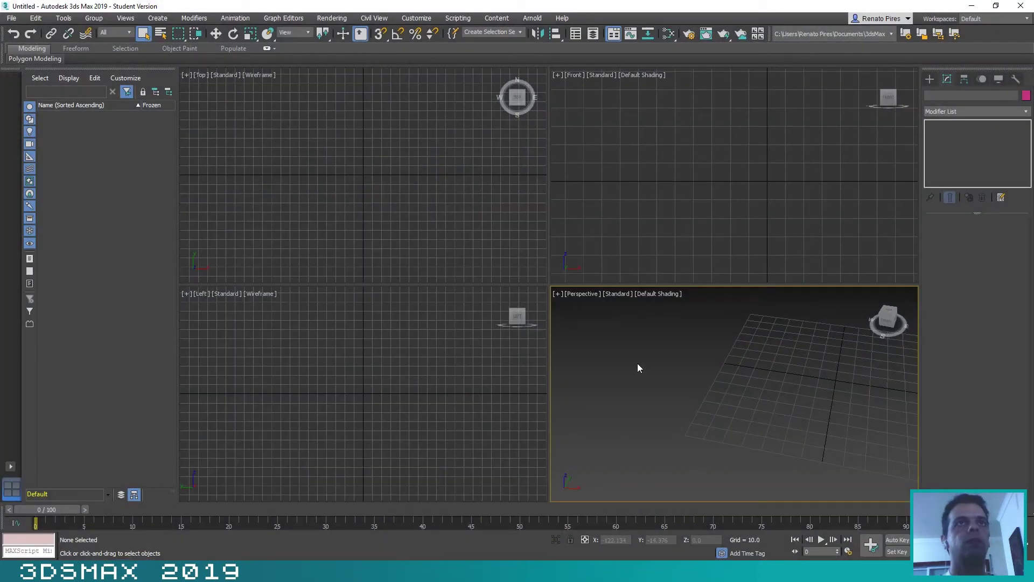
pyautogui.click(11, 17)
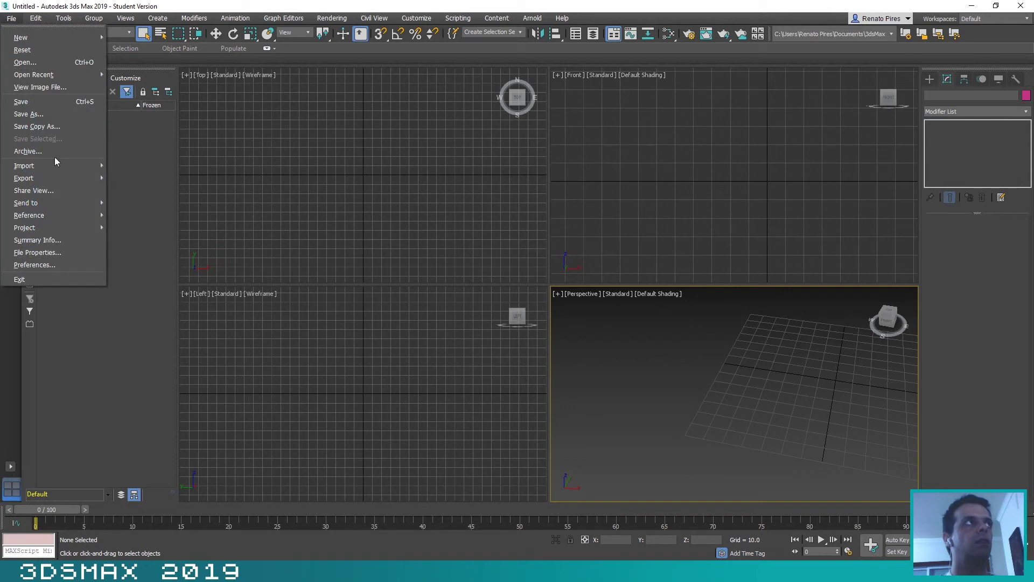
pyautogui.moveTo(56, 165)
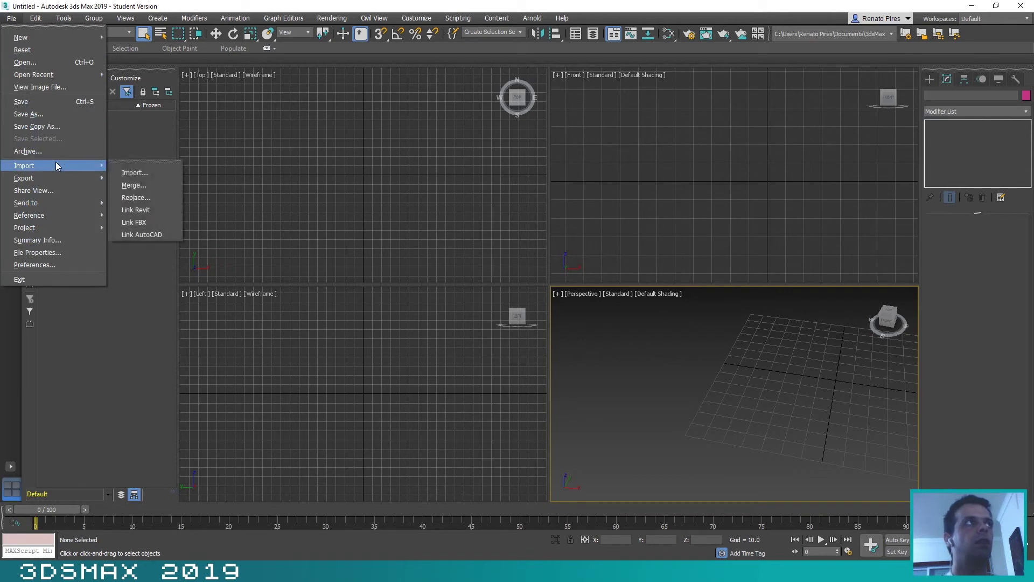
pyautogui.click(143, 173)
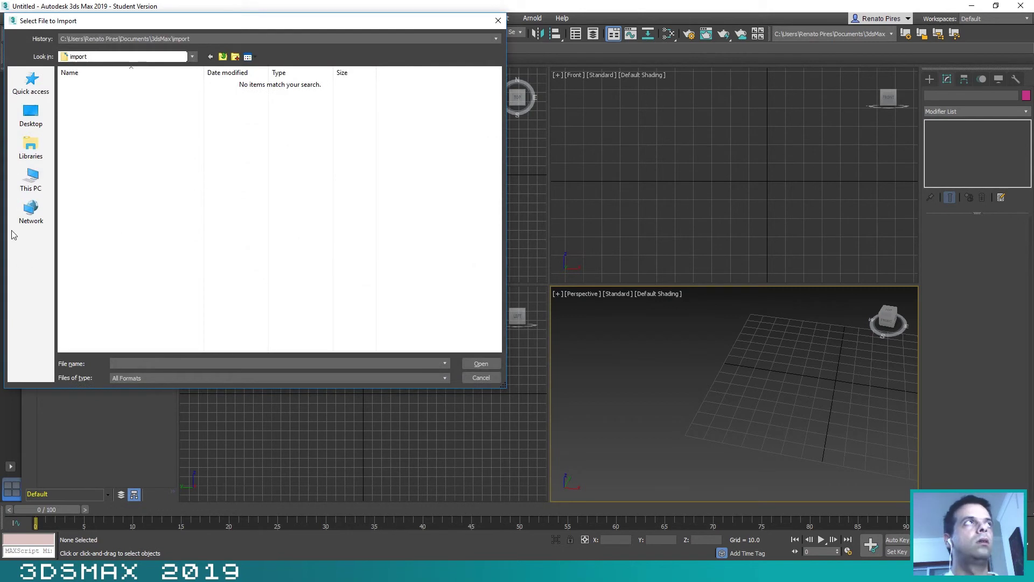
pyautogui.click(31, 119)
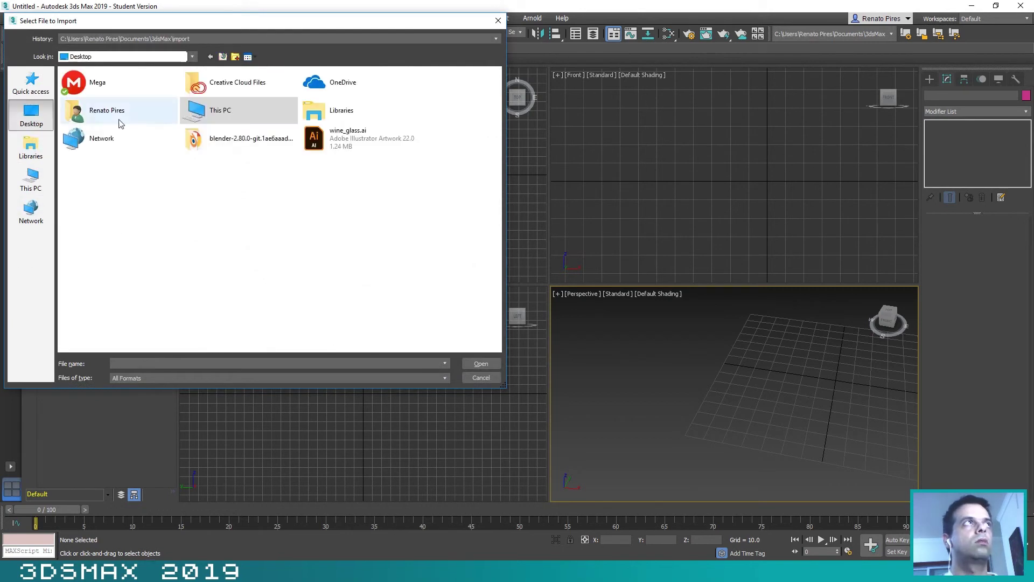
pyautogui.doubleClick(352, 142)
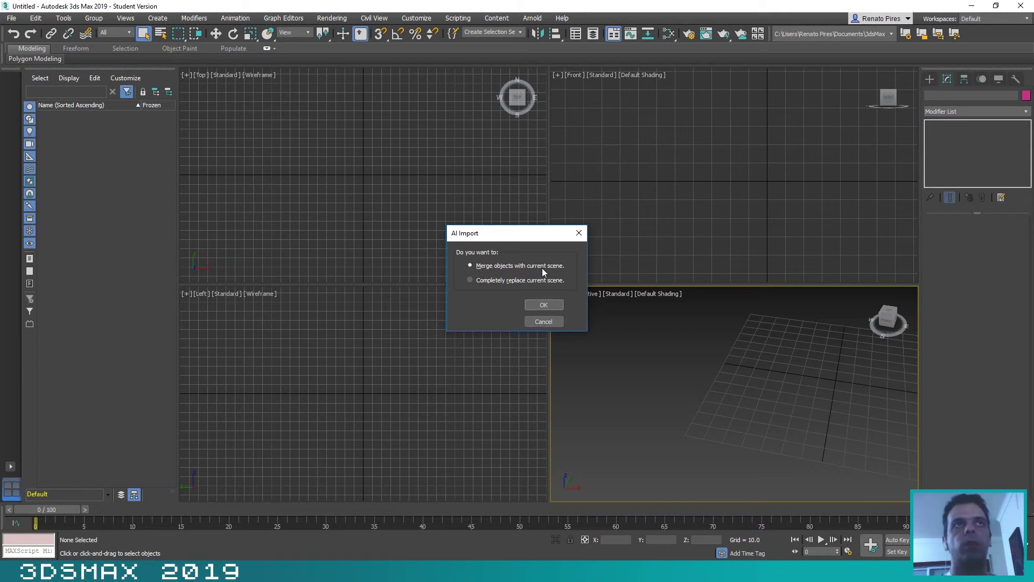
pyautogui.click(548, 306)
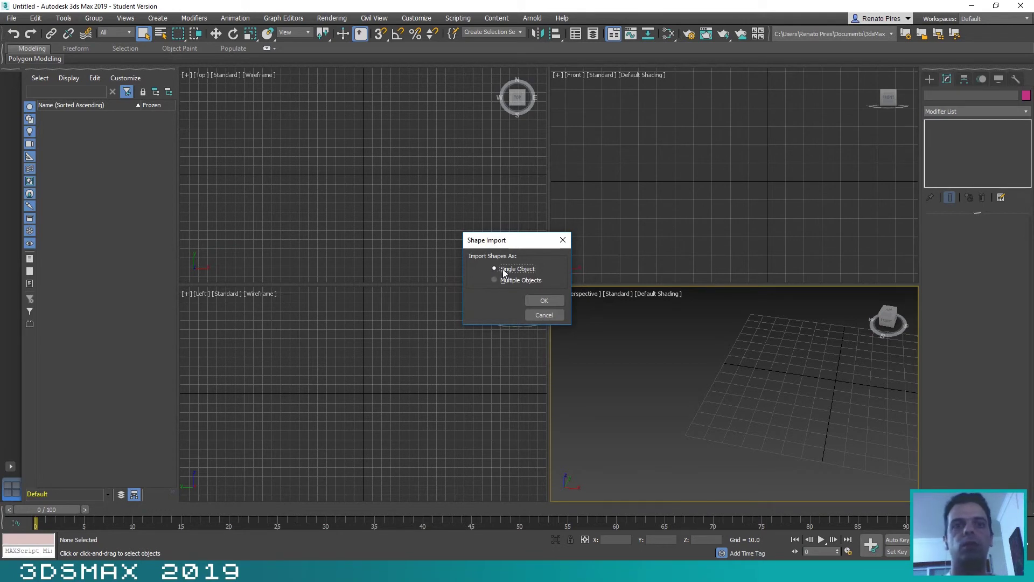
pyautogui.click(545, 301)
# Pan and orbit the Perspective view to centre the imported spline
pyautogui.scroll(-4, 679, 358)
pyautogui.scroll(3, 635, 375)
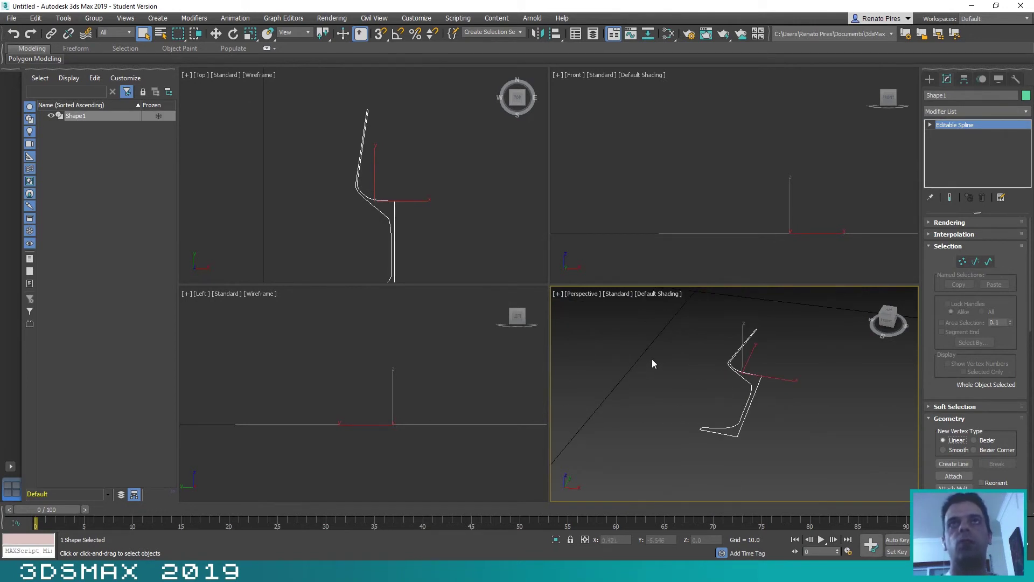
pyautogui.moveTo(653, 363); pyautogui.dragTo(695, 375, button='middle')
pyautogui.moveTo(889, 323); pyautogui.dragTo(693, 291)
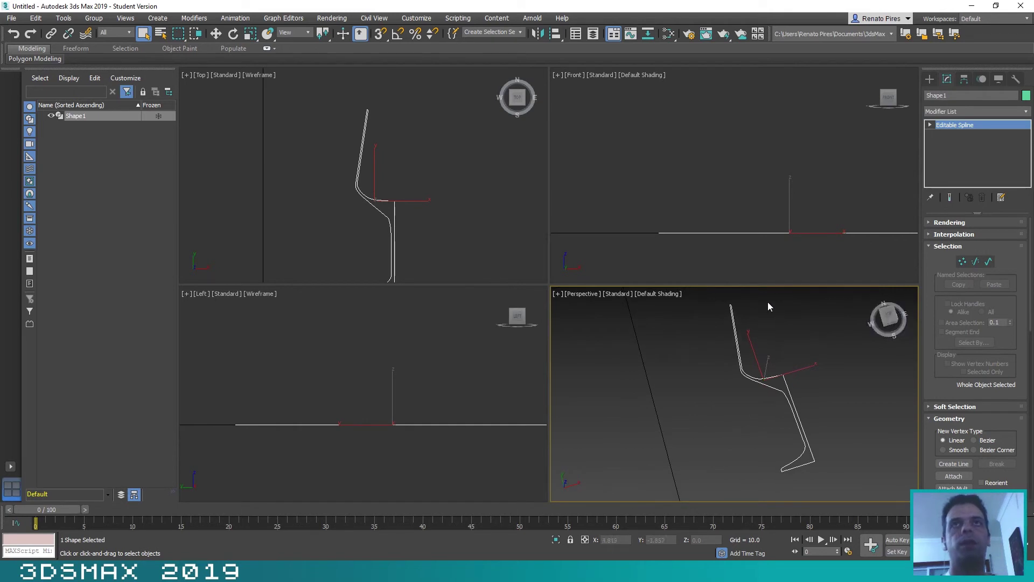
pyautogui.scroll(-2, 709, 180)
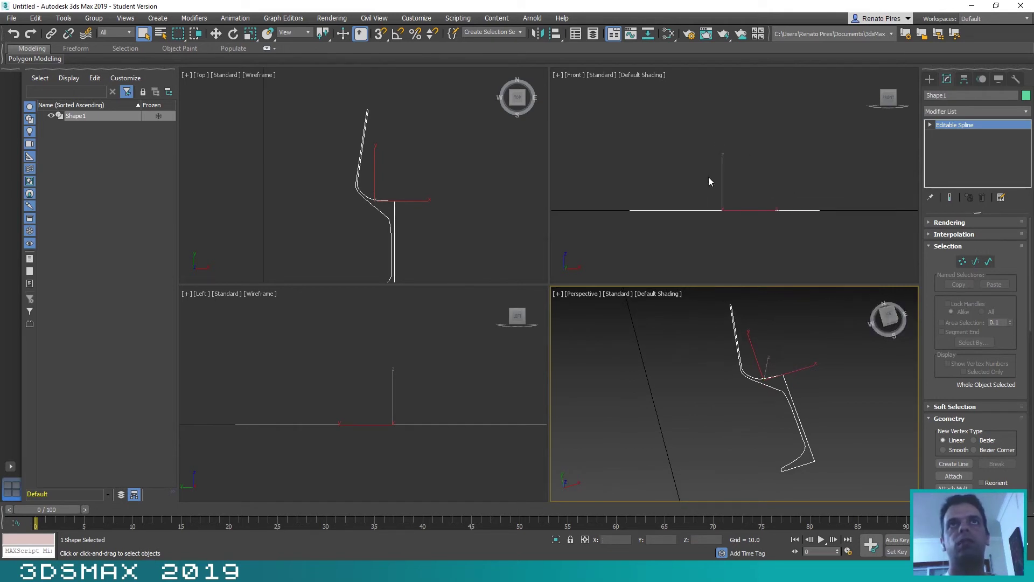
pyautogui.scroll(2, 709, 177)
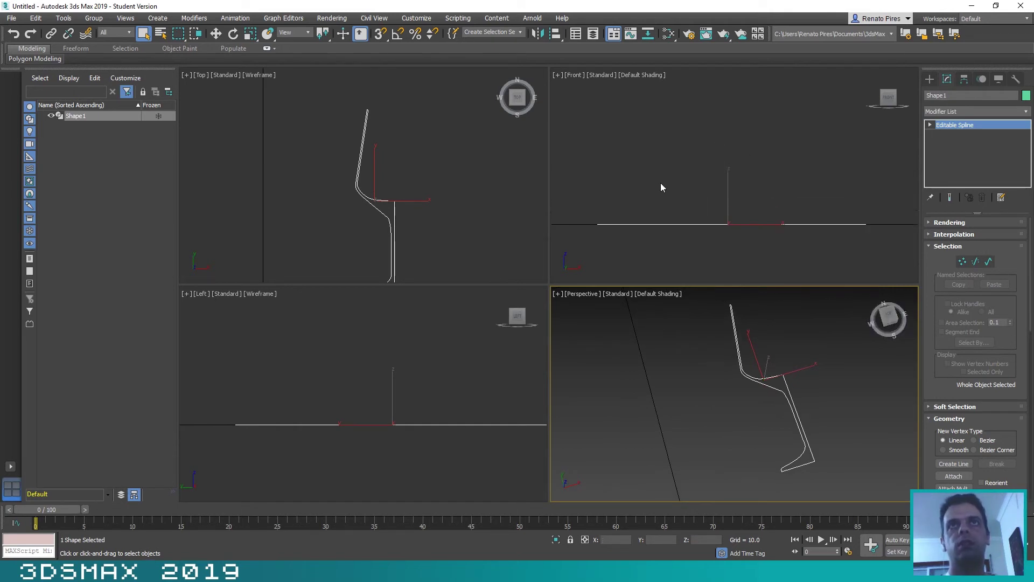
# Rotate Shape1 to 90° about world X using the Rotate Transform Type-In
pyautogui.rightClick(234, 34)
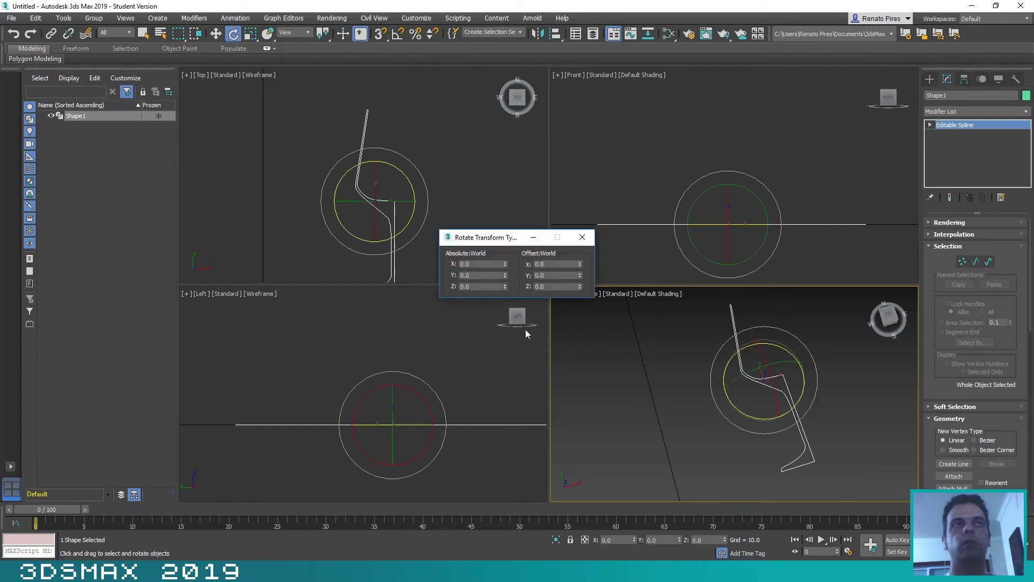
pyautogui.doubleClick(473, 263)
pyautogui.write('90')
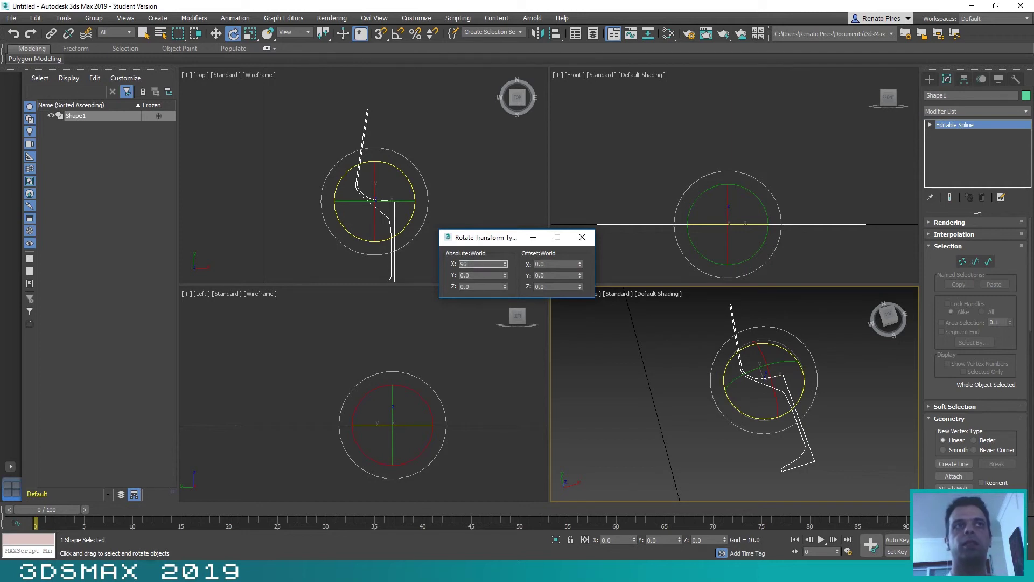
pyautogui.press('Return')
pyautogui.click(582, 237)
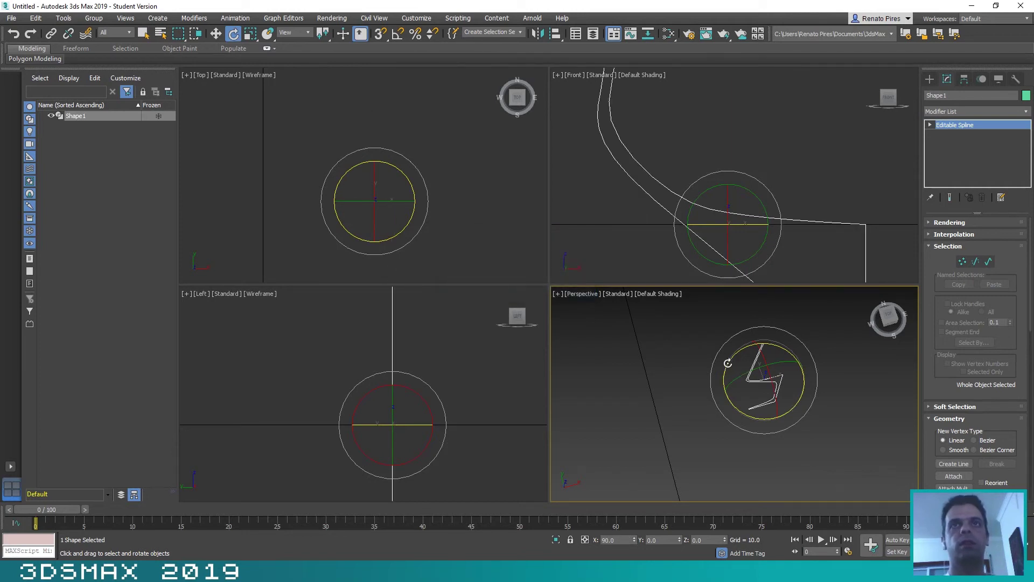
pyautogui.scroll(-4, 677, 176)
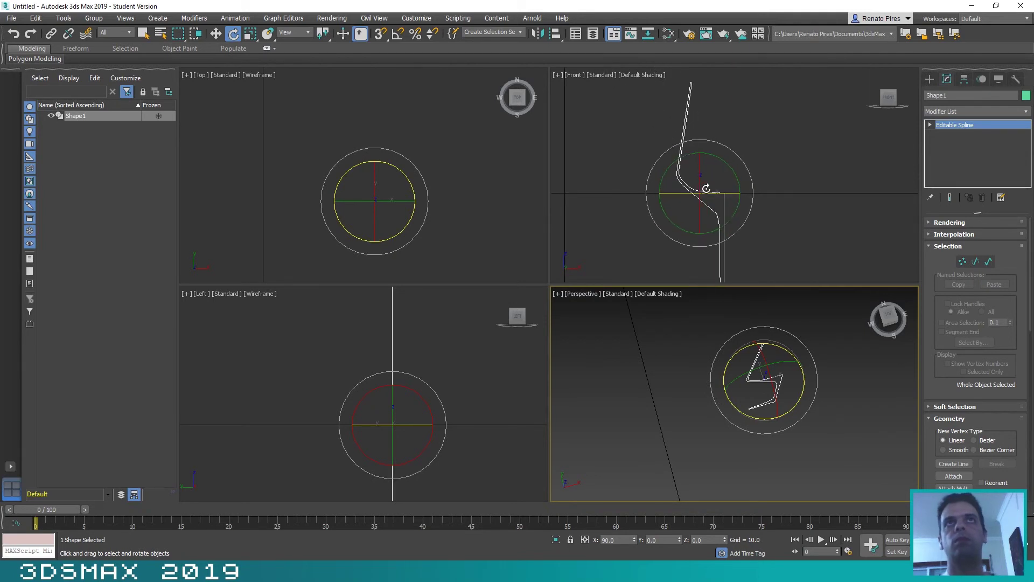
pyautogui.scroll(-3, 635, 144)
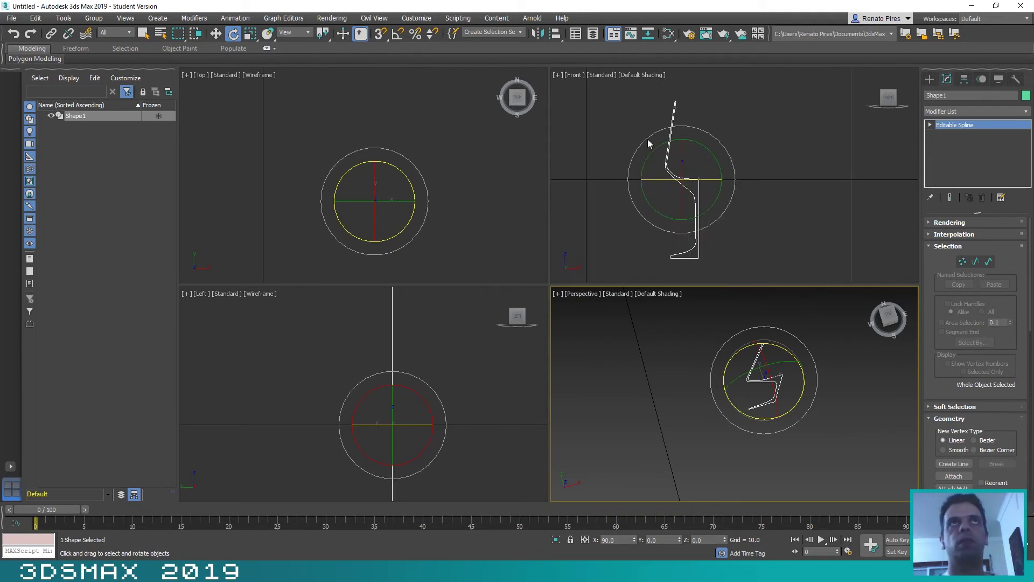
pyautogui.click(215, 33)
# Add a Lathe modifier to Shape1 with Direction Y and Align Max
pyautogui.click(767, 219)
pyautogui.hotkey('ctrl', 'z')
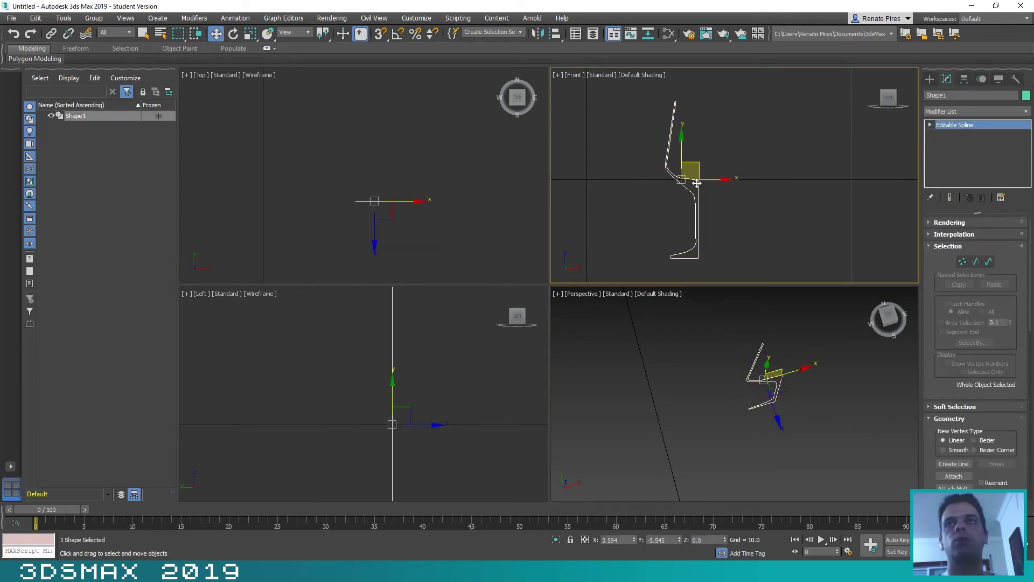
pyautogui.click(963, 262)
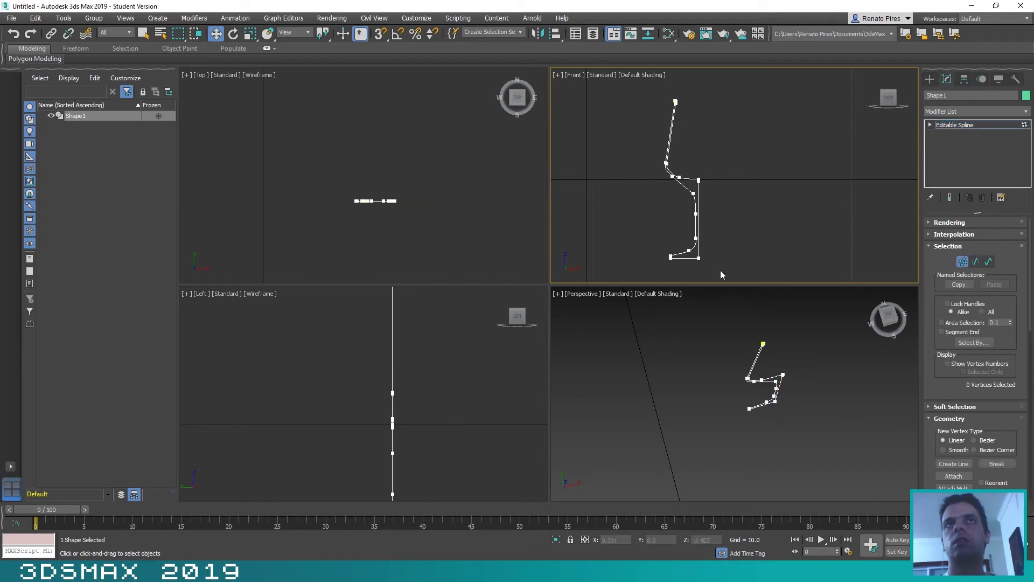
pyautogui.click(1026, 112)
pyautogui.moveTo(1030, 207); pyautogui.dragTo(1029, 322)
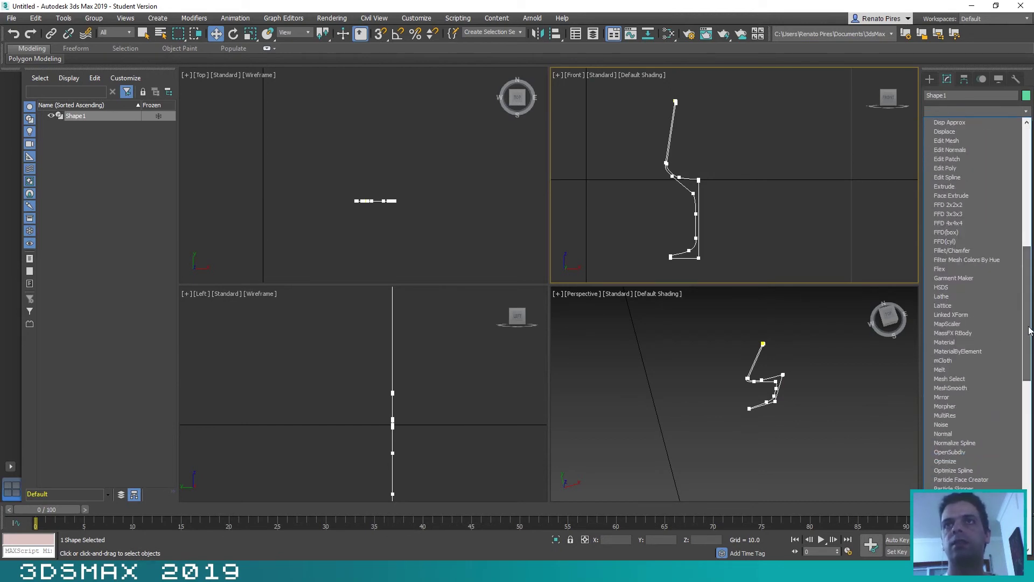
pyautogui.click(949, 296)
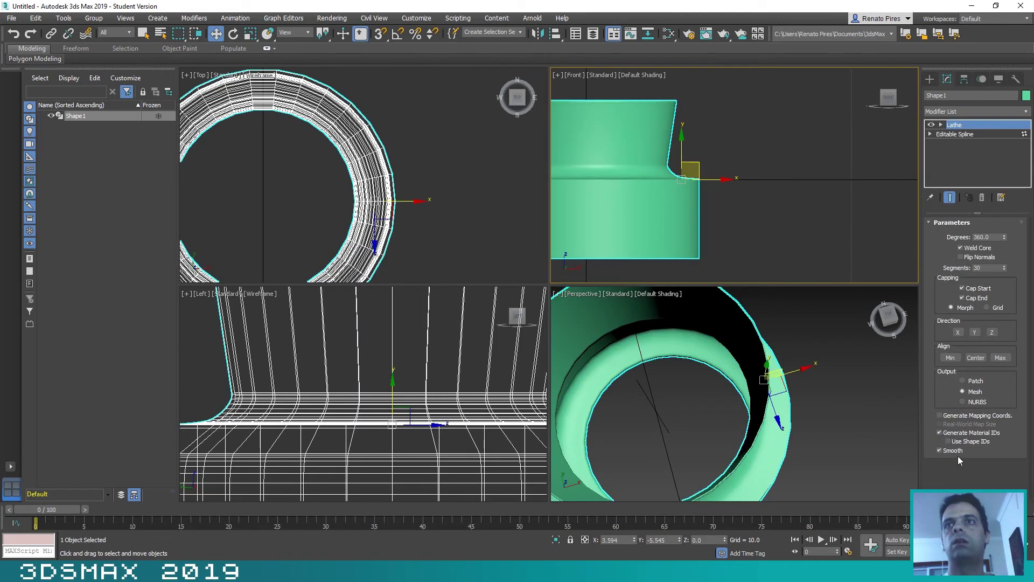
pyautogui.click(975, 332)
pyautogui.click(1001, 358)
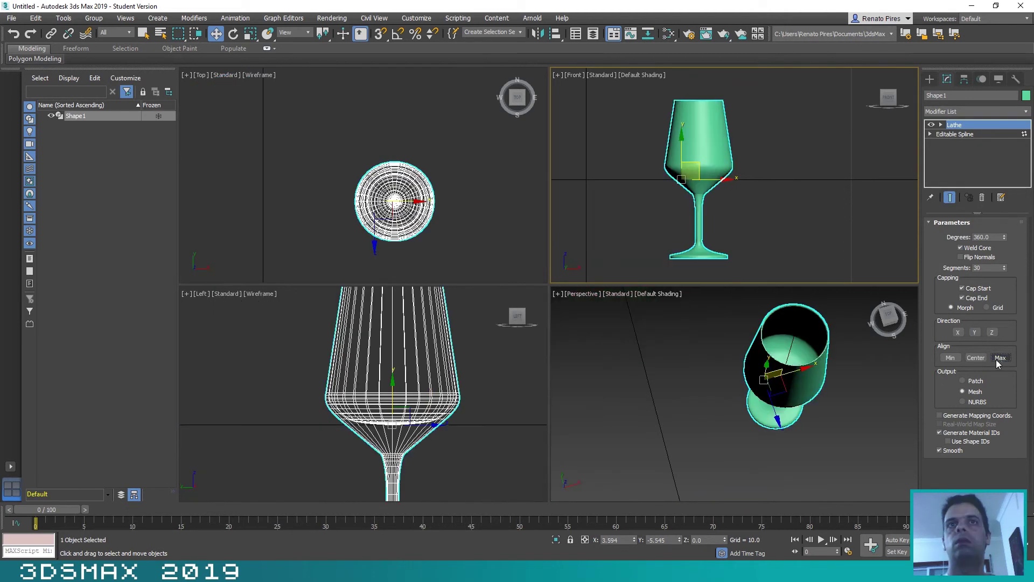
pyautogui.moveTo(887, 330)
pyautogui.mouseDown()
pyautogui.moveTo(889, 319)
pyautogui.moveTo(875, 345)
pyautogui.mouseUp()
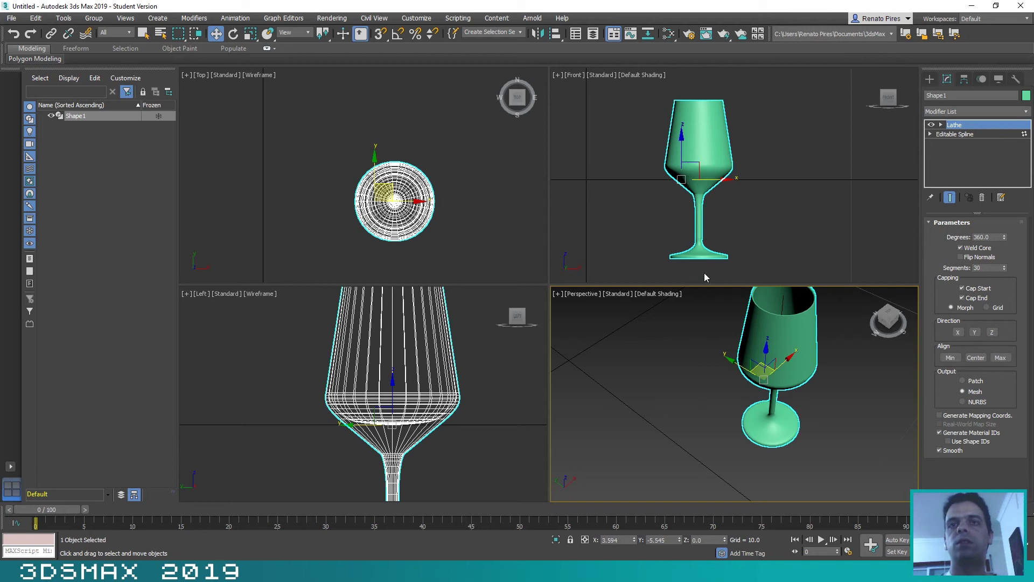
pyautogui.click(977, 136)
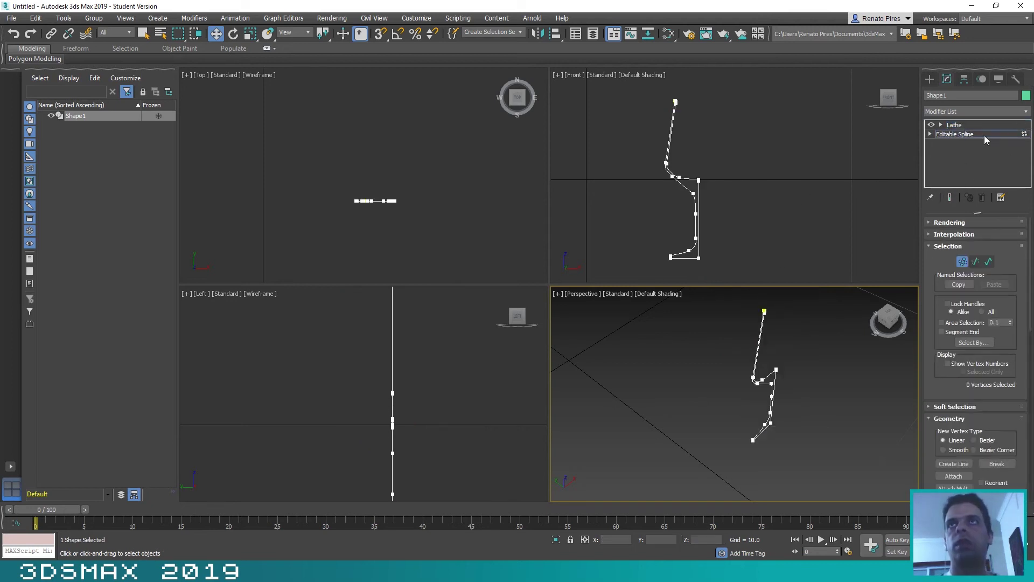
pyautogui.click(954, 125)
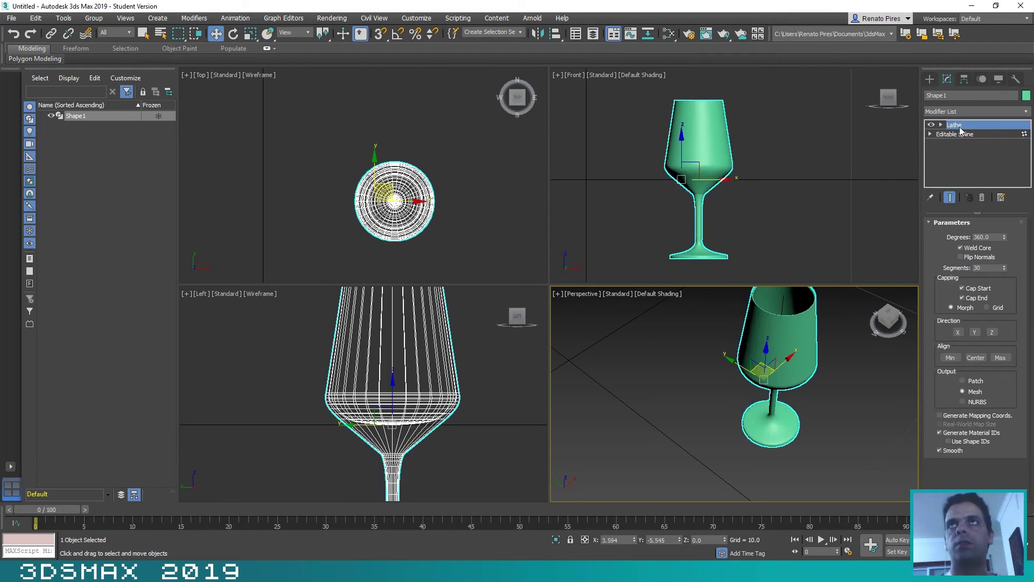
pyautogui.click(982, 198)
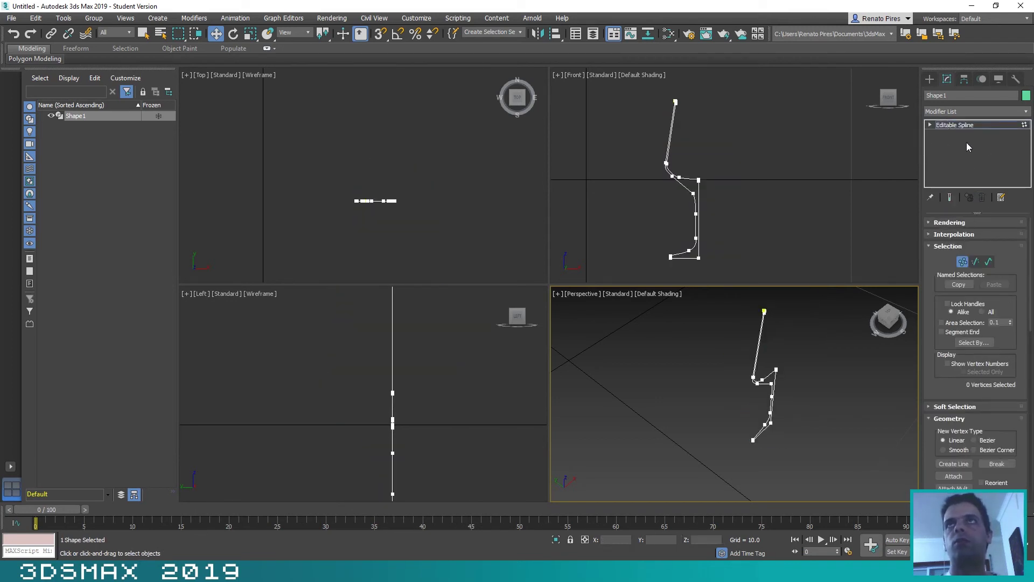
pyautogui.moveTo(708, 263); pyautogui.dragTo(699, 177)
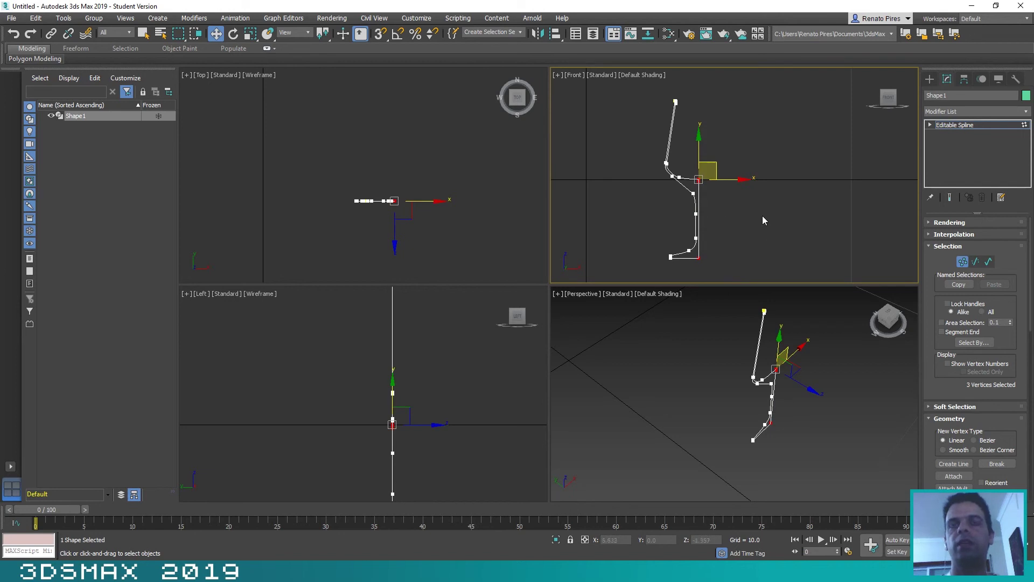
pyautogui.click(707, 170)
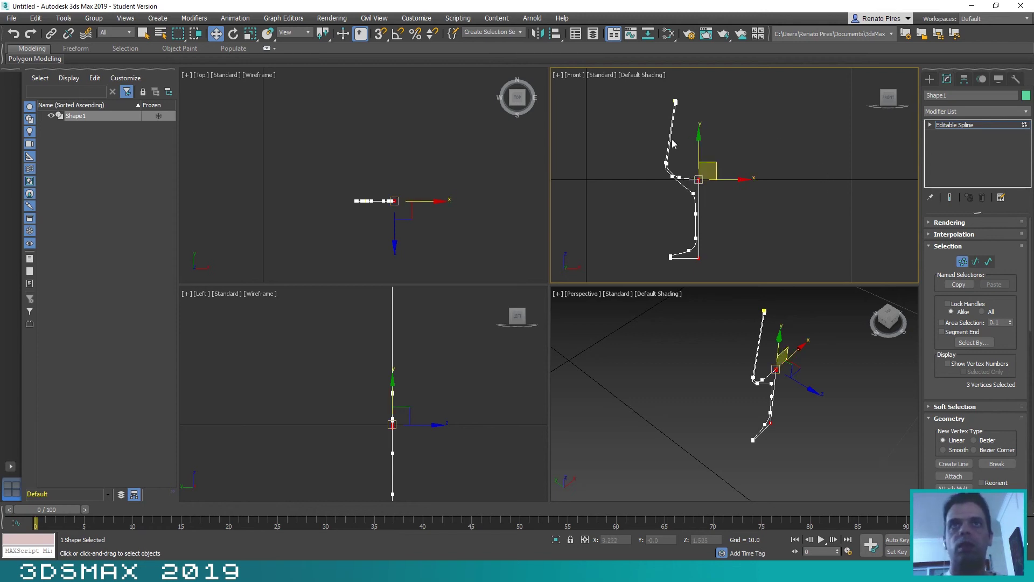
pyautogui.click(1026, 111)
pyautogui.scroll(-2, 997, 399)
pyautogui.scroll(-3, 995, 398)
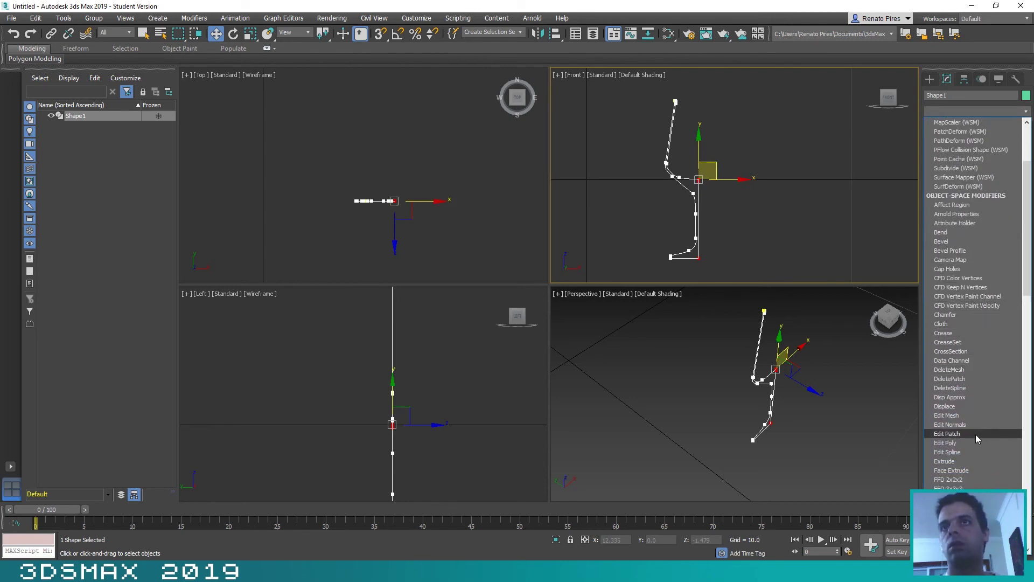
pyautogui.scroll(-3, 968, 480)
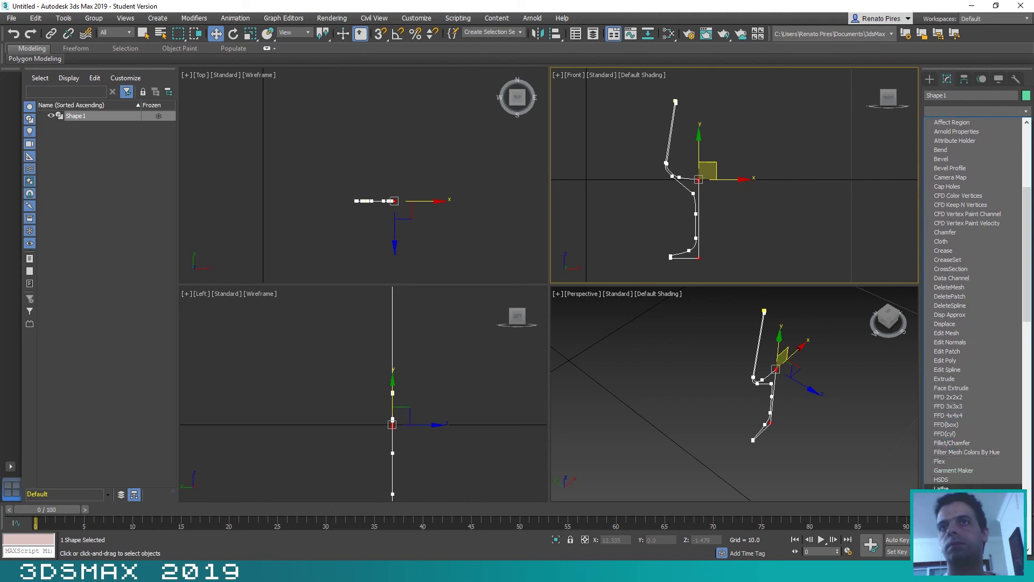
pyautogui.click(949, 487)
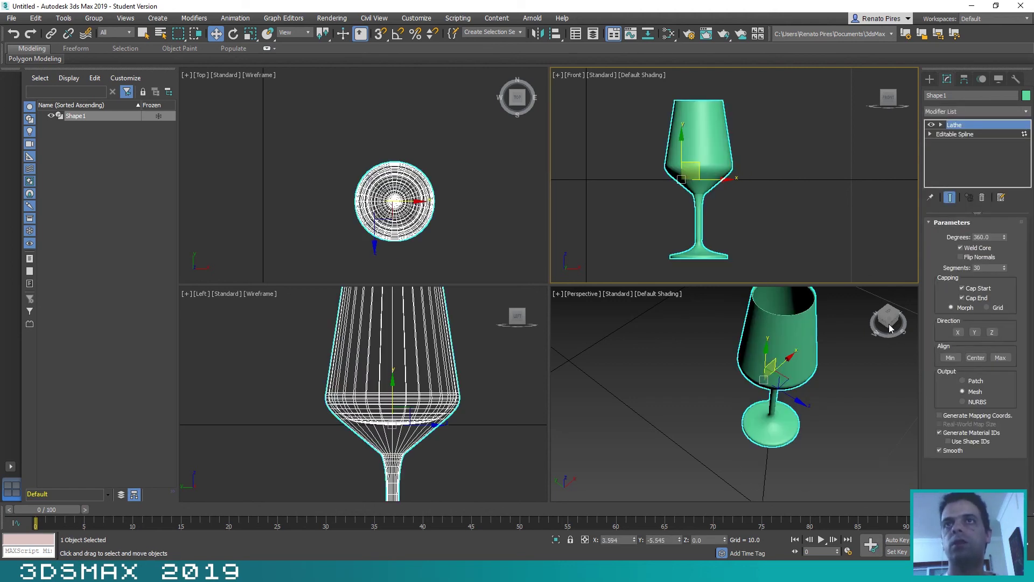
pyautogui.moveTo(890, 327)
pyautogui.mouseDown()
pyautogui.moveTo(879, 321)
pyautogui.moveTo(905, 330)
pyautogui.mouseUp()
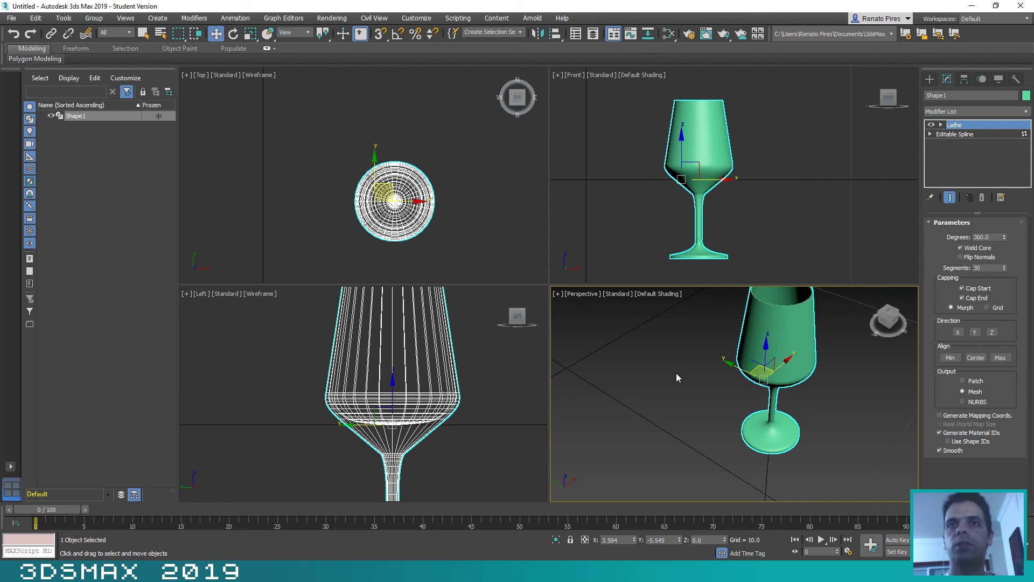
pyautogui.scroll(-3, 675, 375)
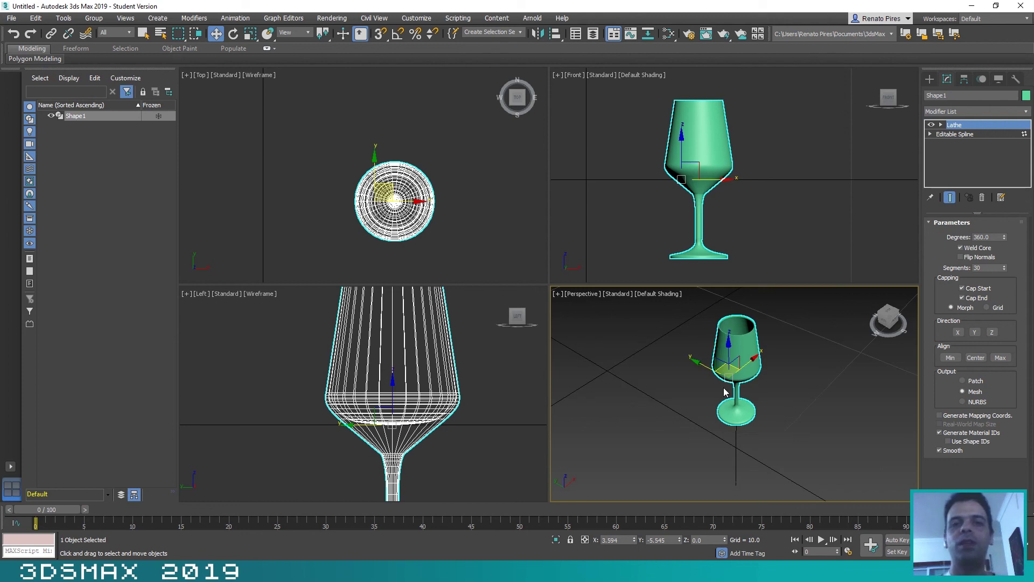
pyautogui.scroll(2, 688, 401)
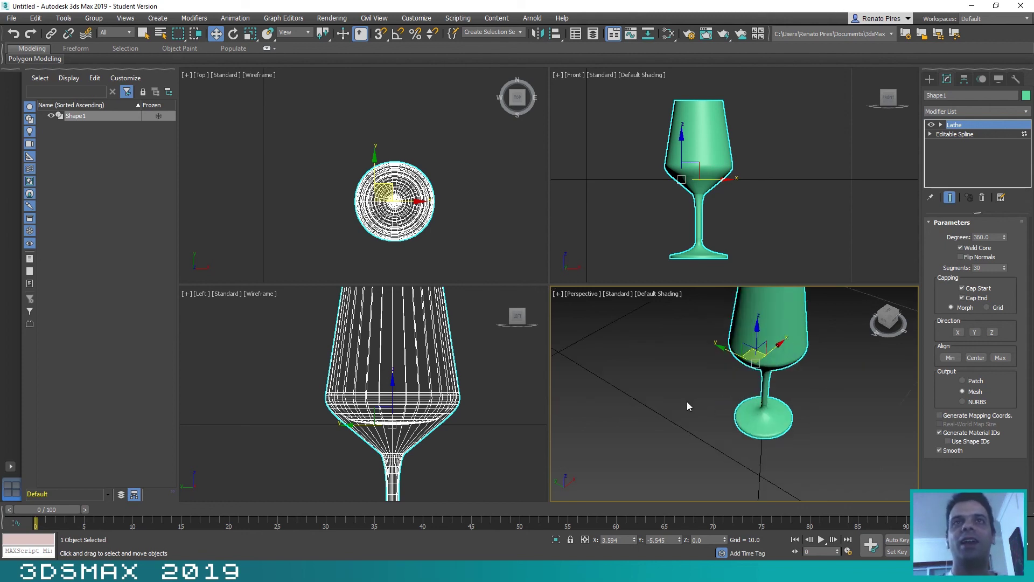
pyautogui.moveTo(704, 389); pyautogui.dragTo(669, 429, button='middle')
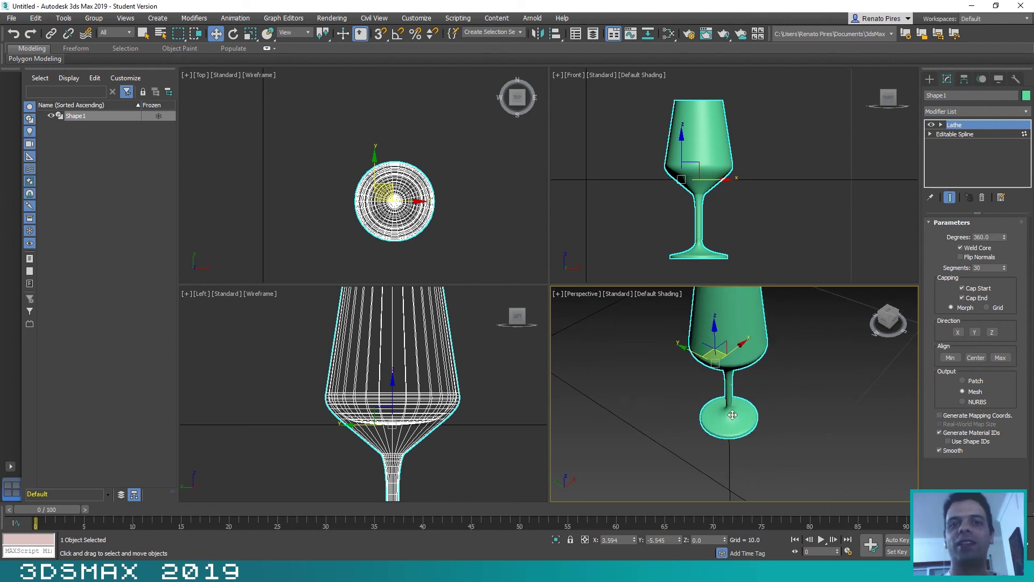